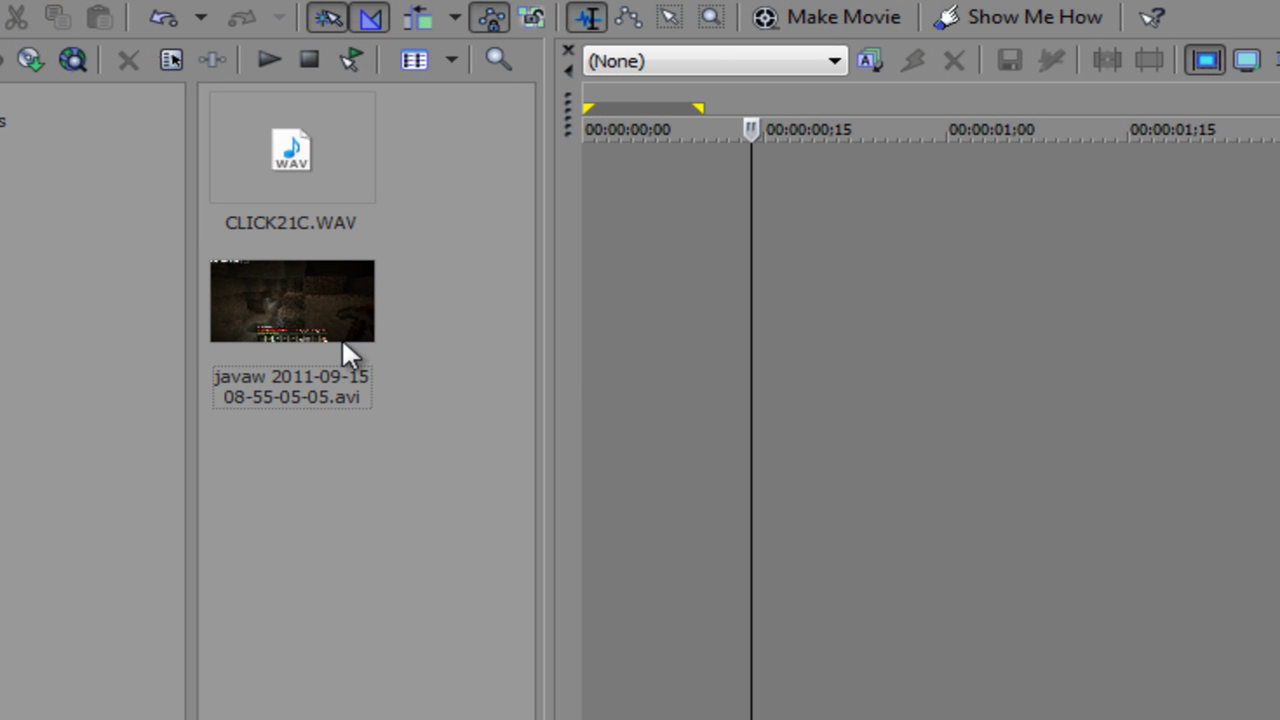
left_click(340, 335)
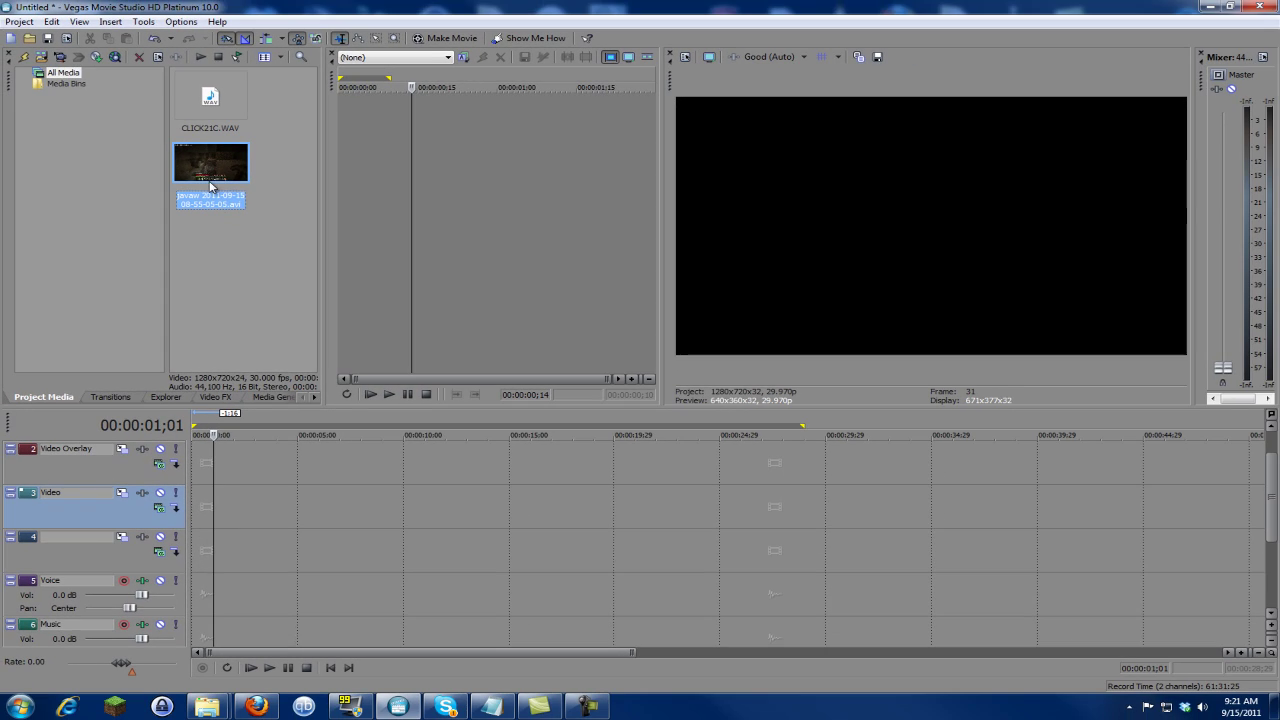
left_click_drag(257, 222, 100, 526)
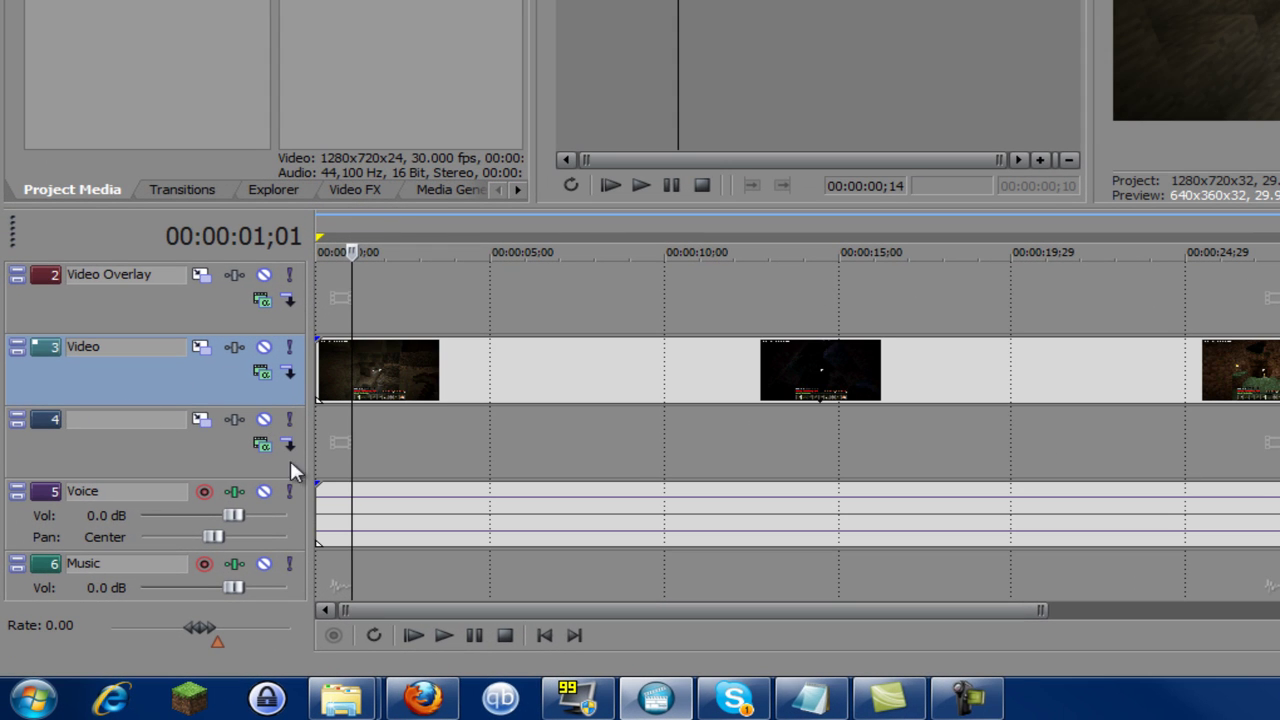
left_click(133, 455)
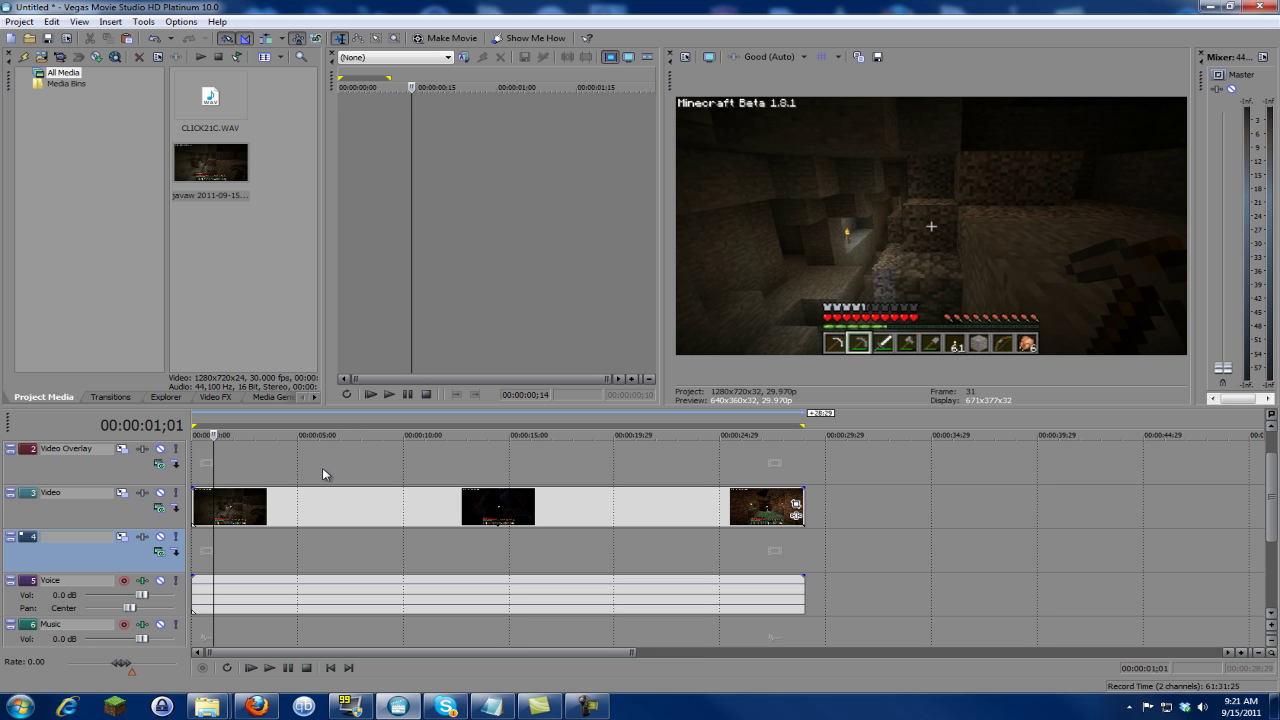
scroll(312, 464, "down", 4)
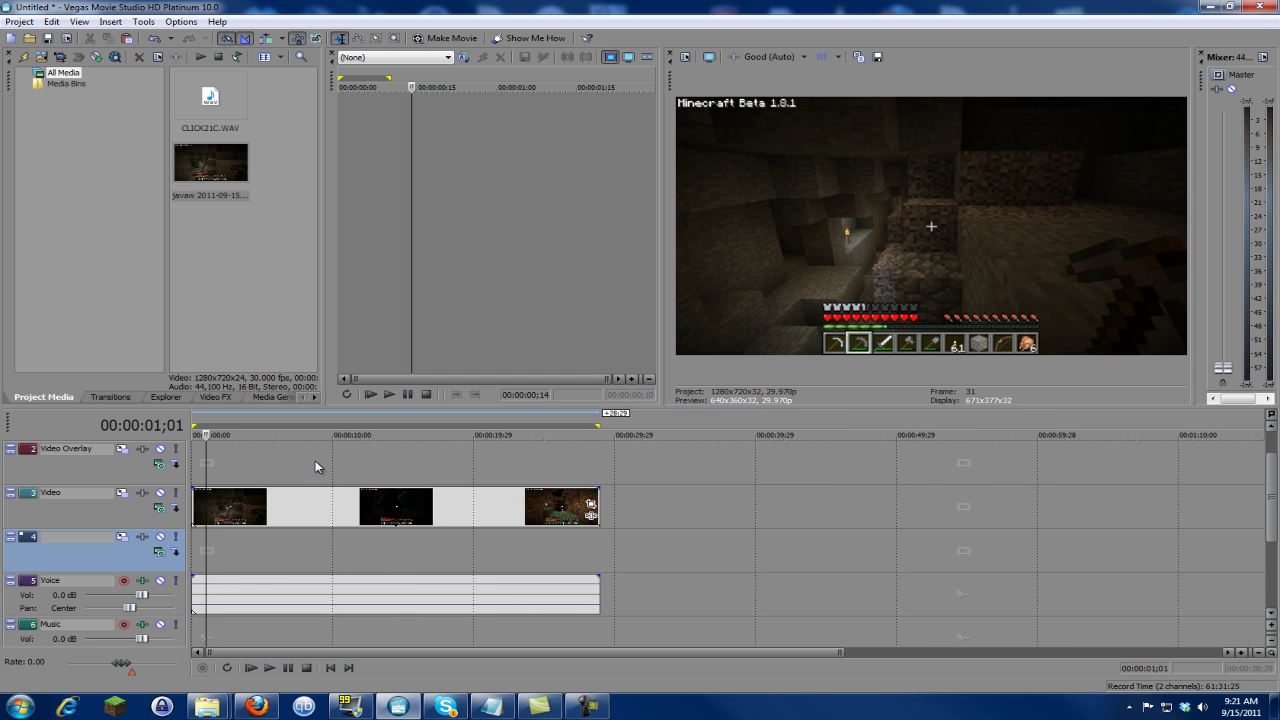
scroll(318, 465, "up", 4)
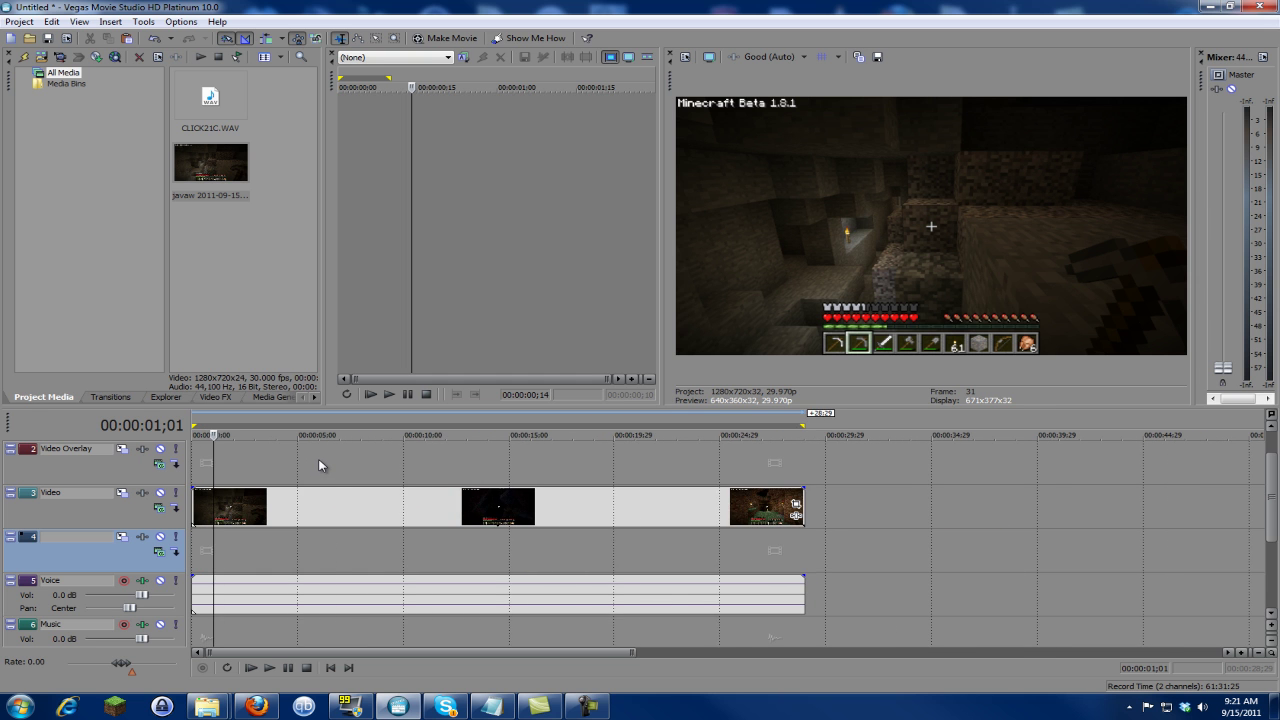
scroll(320, 464, "up", 2)
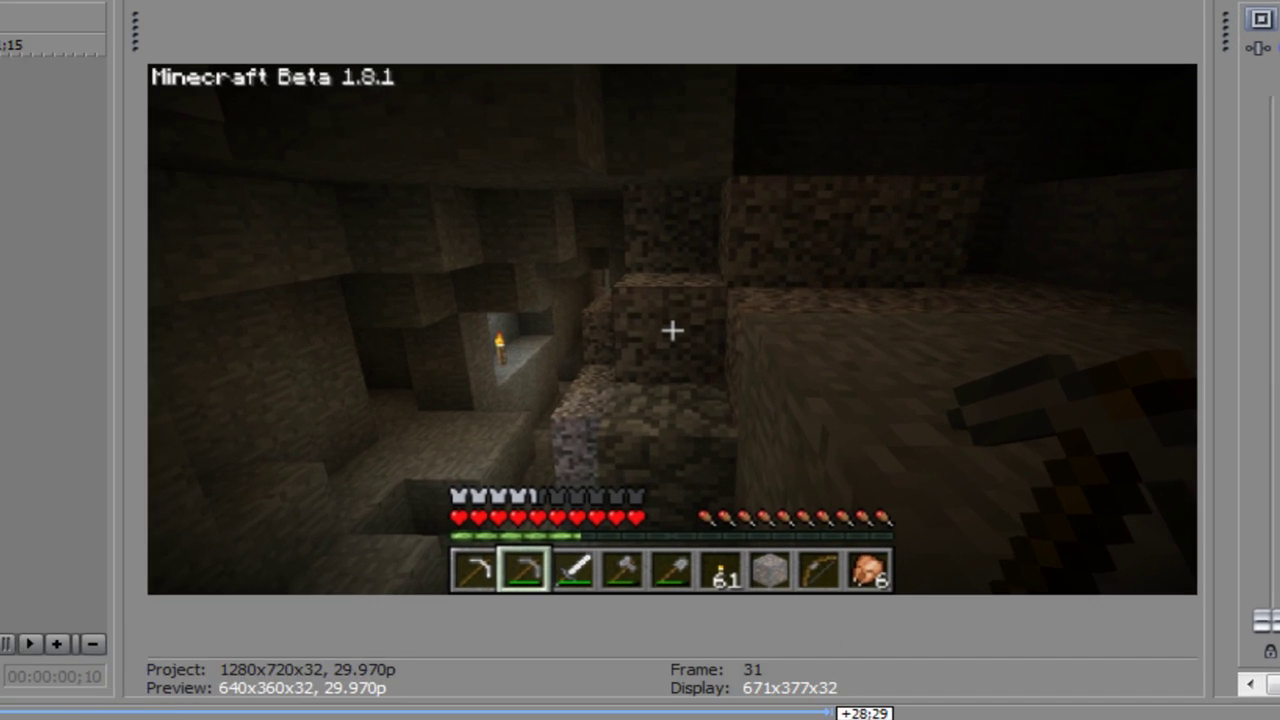
key("space")
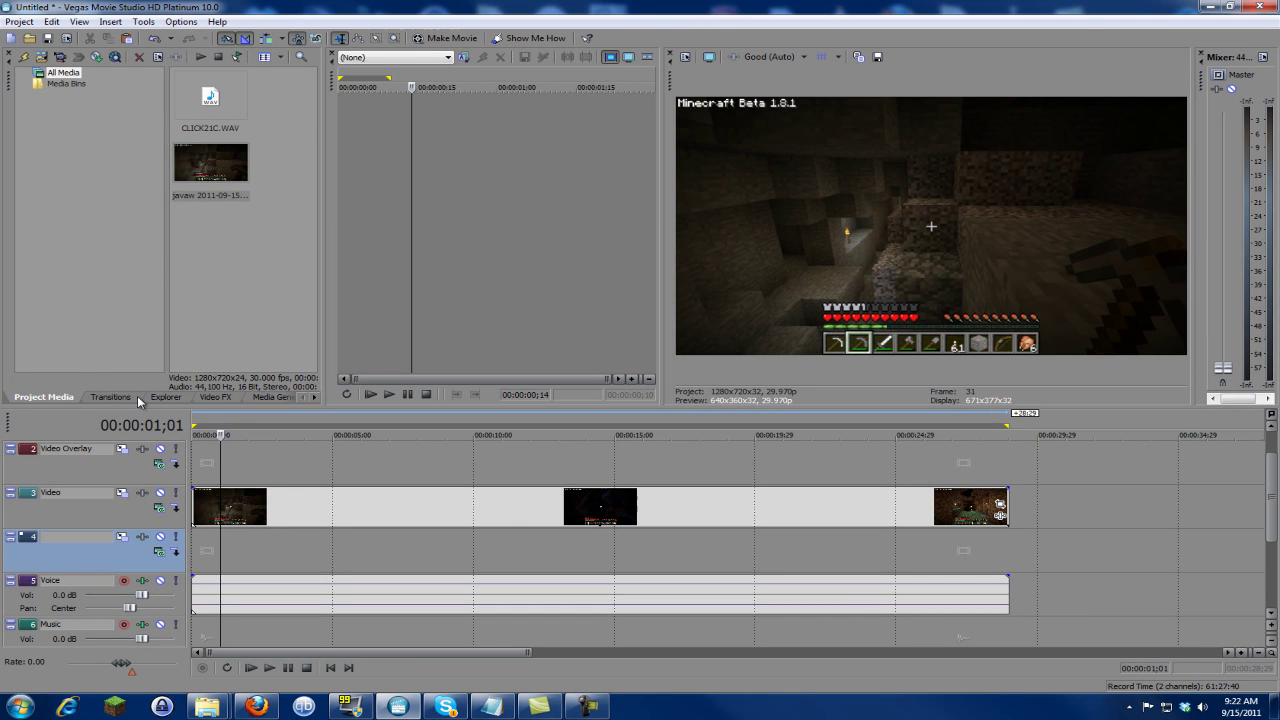
Apply the Levels video effect with the Brighten preset to the clip and set its Input end to 0.183.
left_click(113, 397)
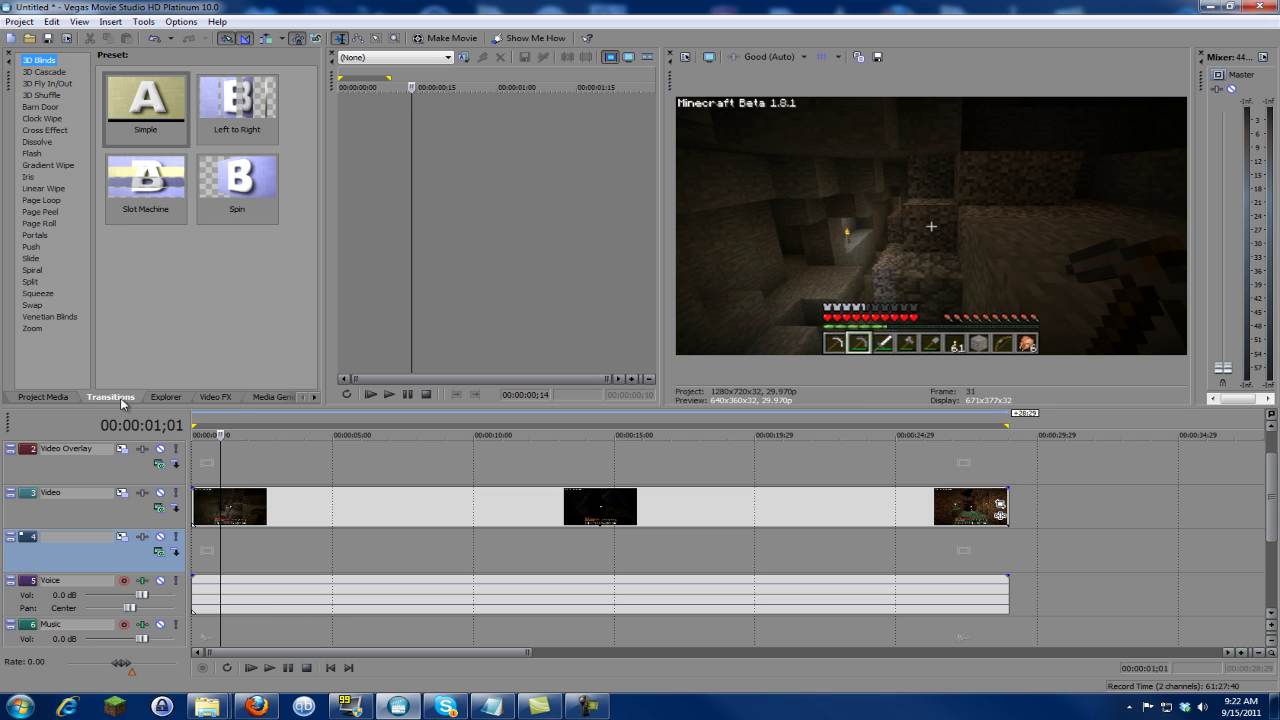
left_click(215, 397)
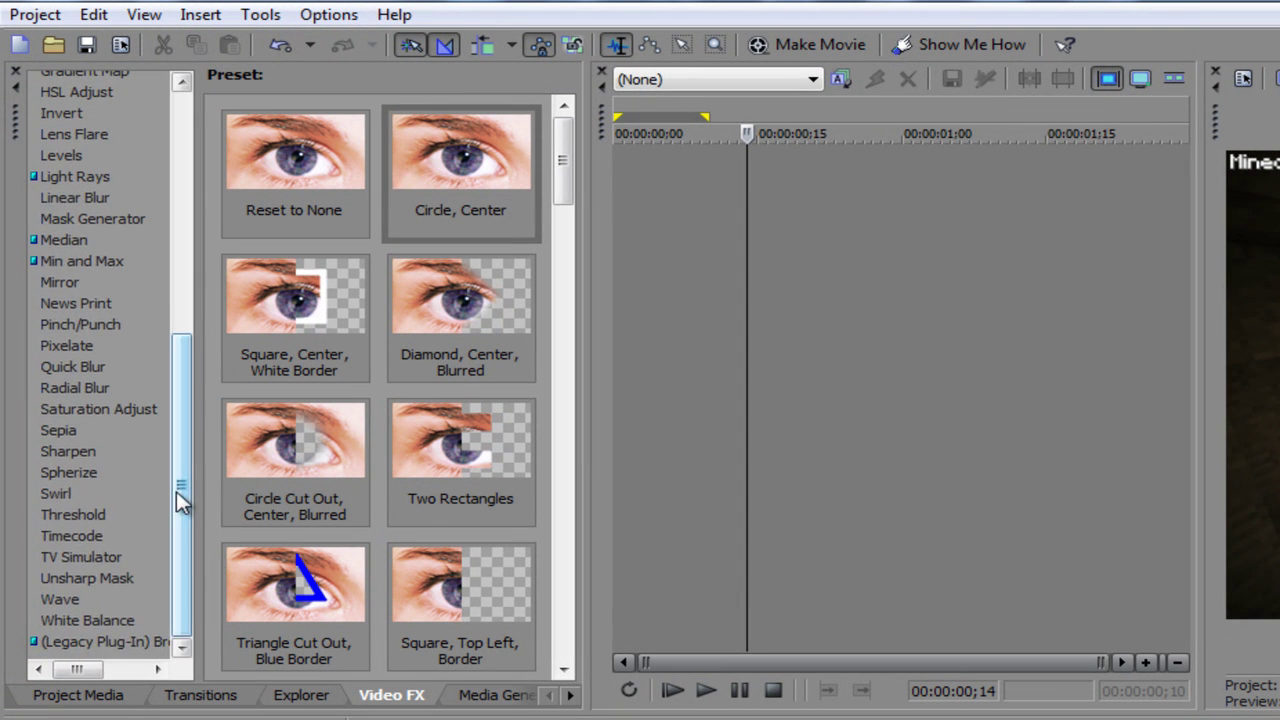
mouse_move(176, 491)
left_mouse_down()
mouse_move(183, 459)
mouse_move(187, 490)
left_mouse_up()
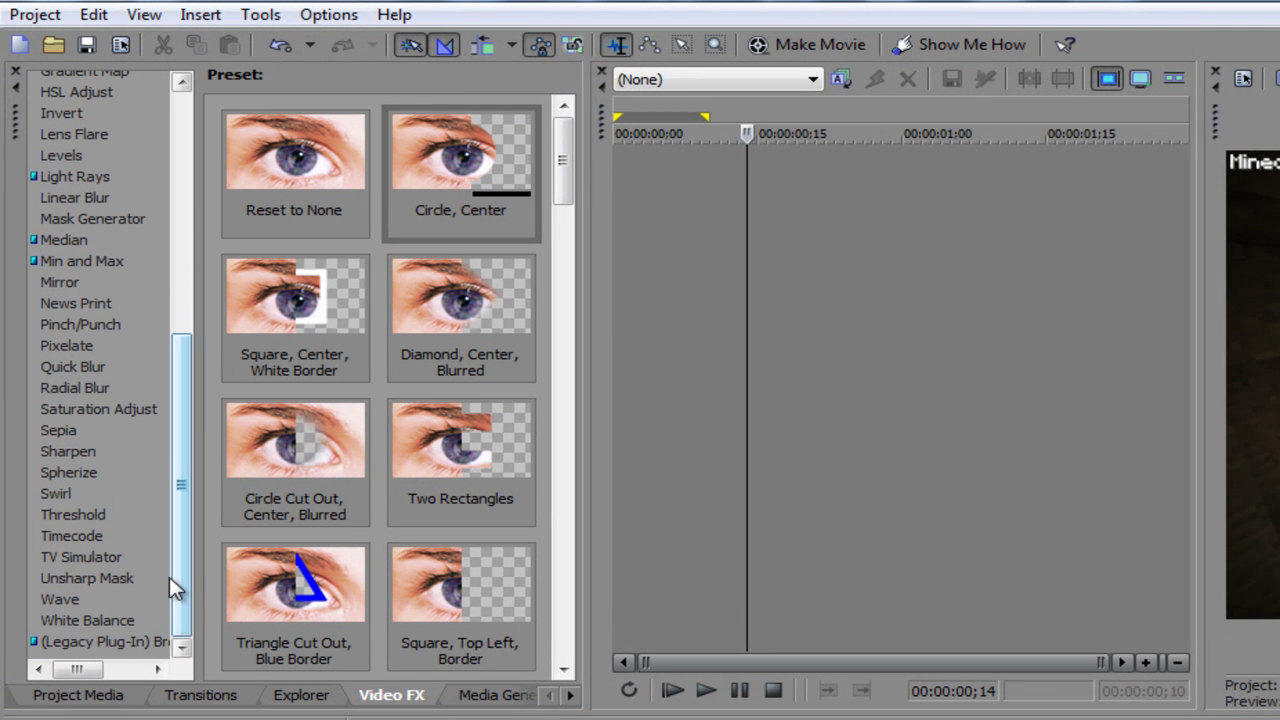
left_click_drag(183, 564, 184, 497)
left_click(86, 286)
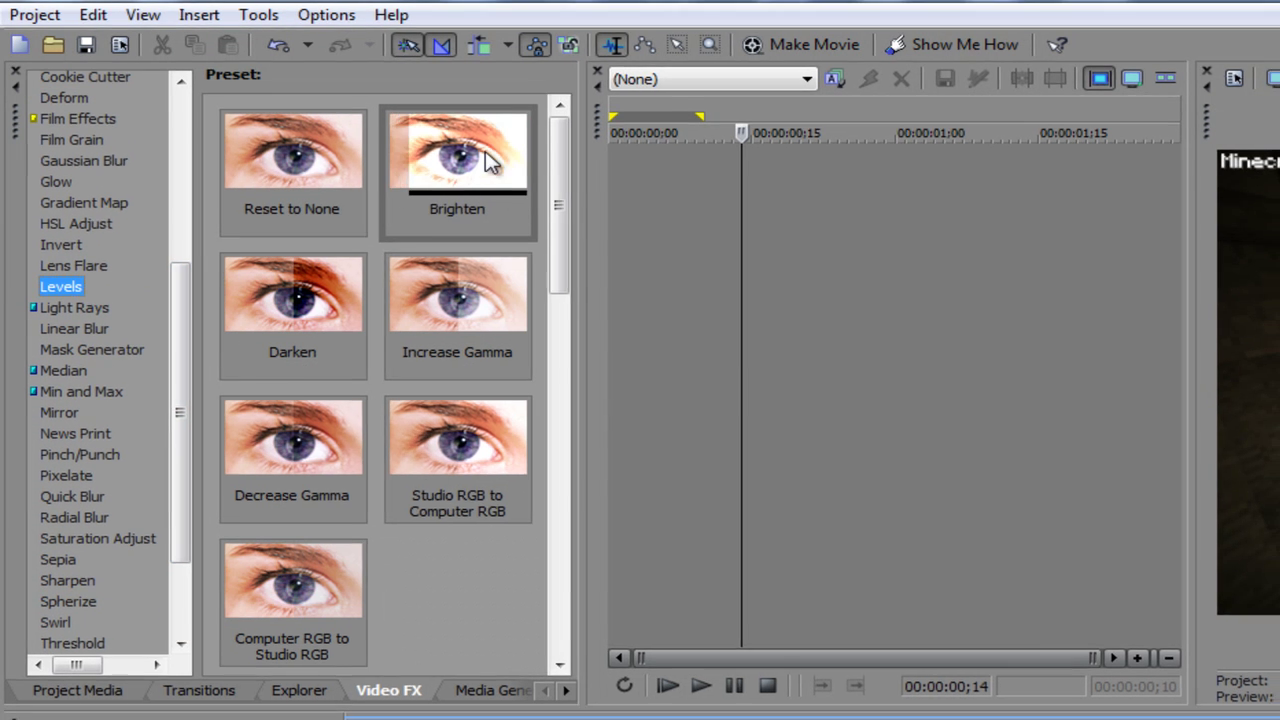
left_click_drag(490, 163, 450, 573)
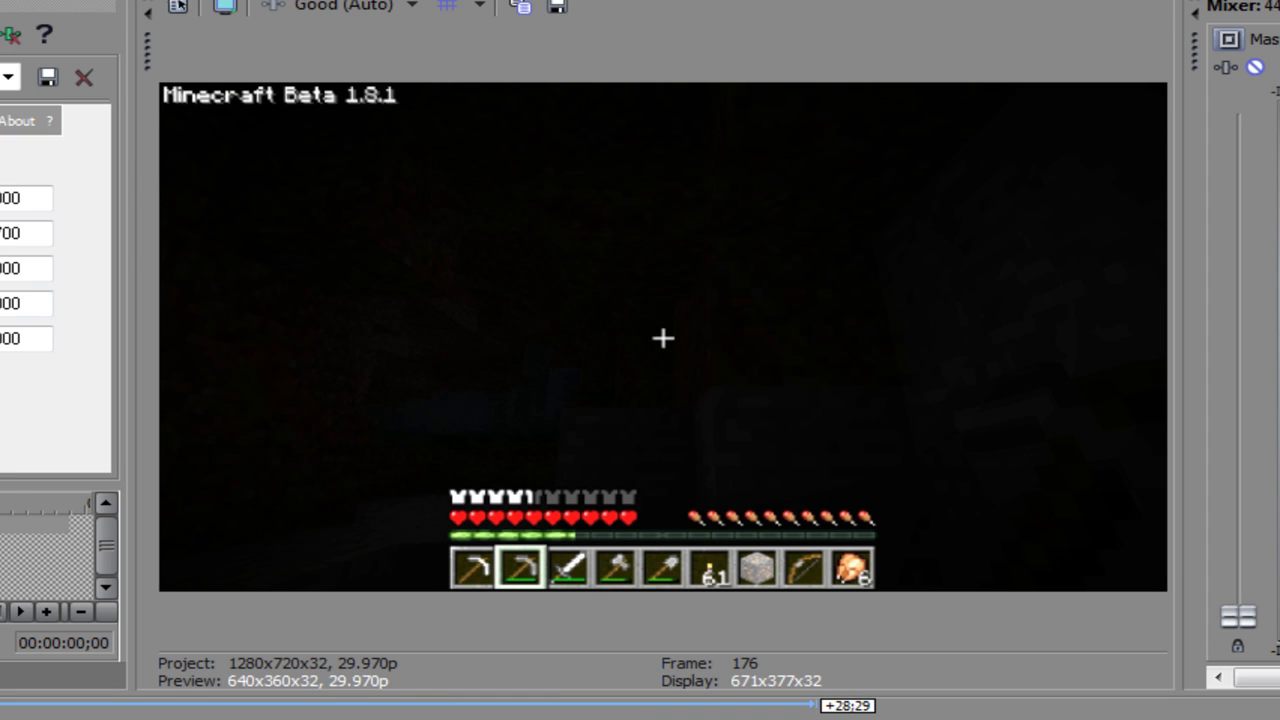
left_click_drag(307, 212, 181, 214)
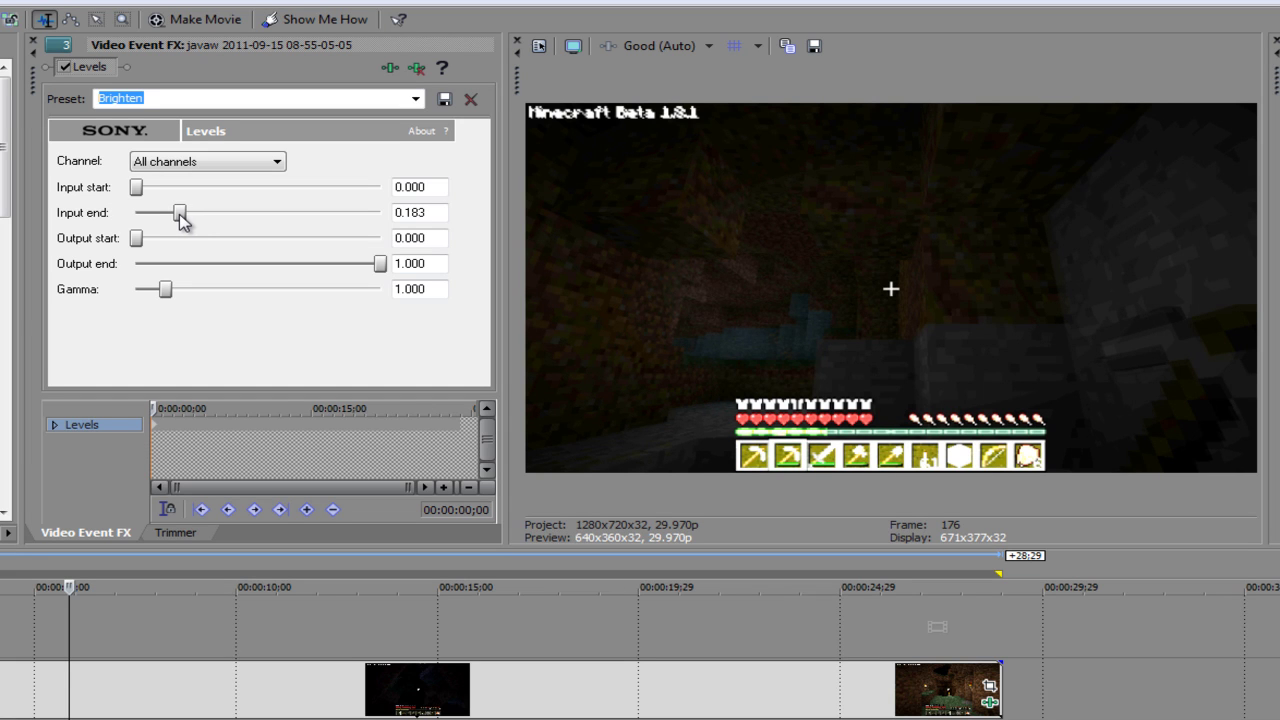
Preview the brightened clip at several points along the timeline, comparing the dark cave passages with the torch-lit part.
left_click(6, 630)
left_click(1, 630)
left_click(200, 634)
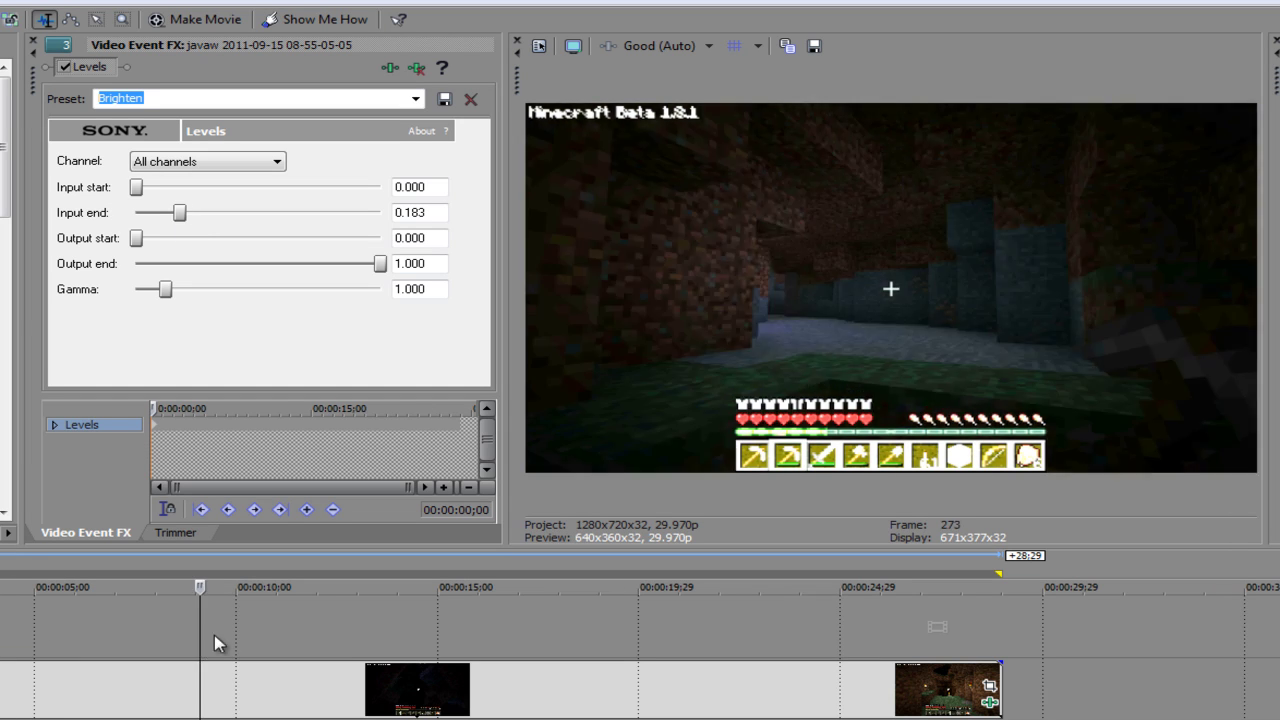
left_click(220, 635)
left_click(272, 636)
left_click(364, 636)
left_click_drag(383, 643, 697, 647)
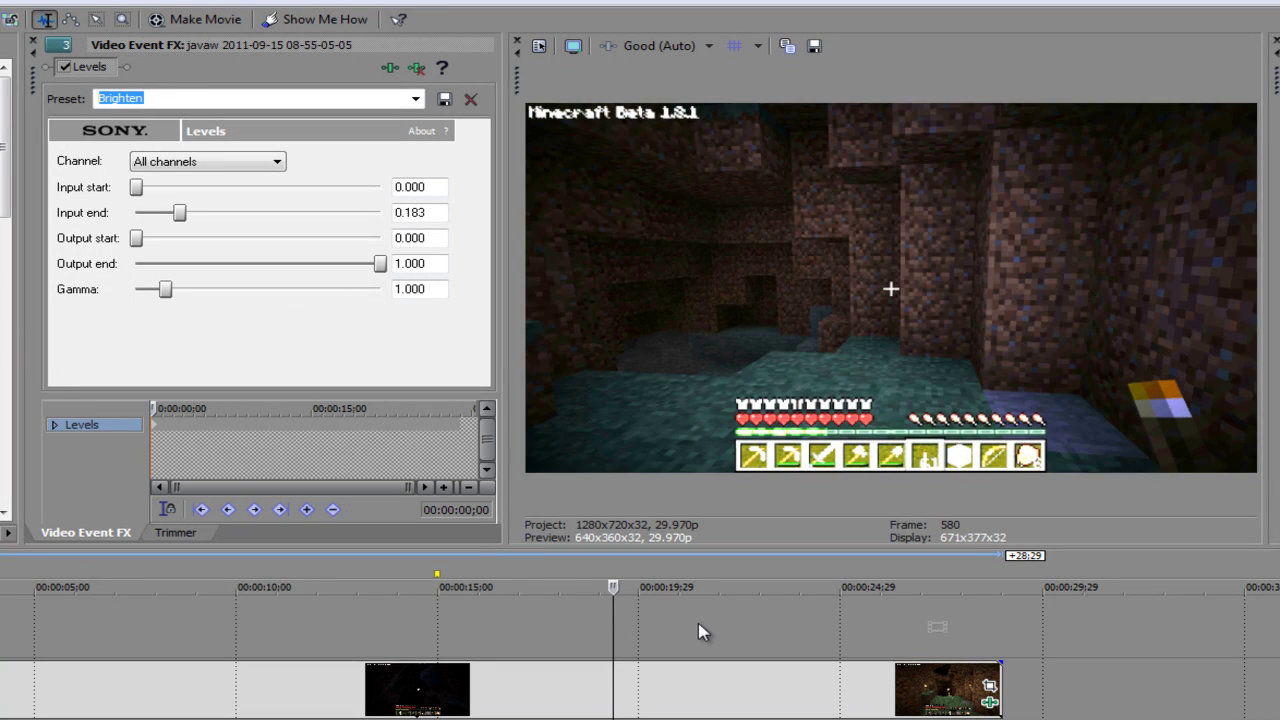
left_click(699, 634)
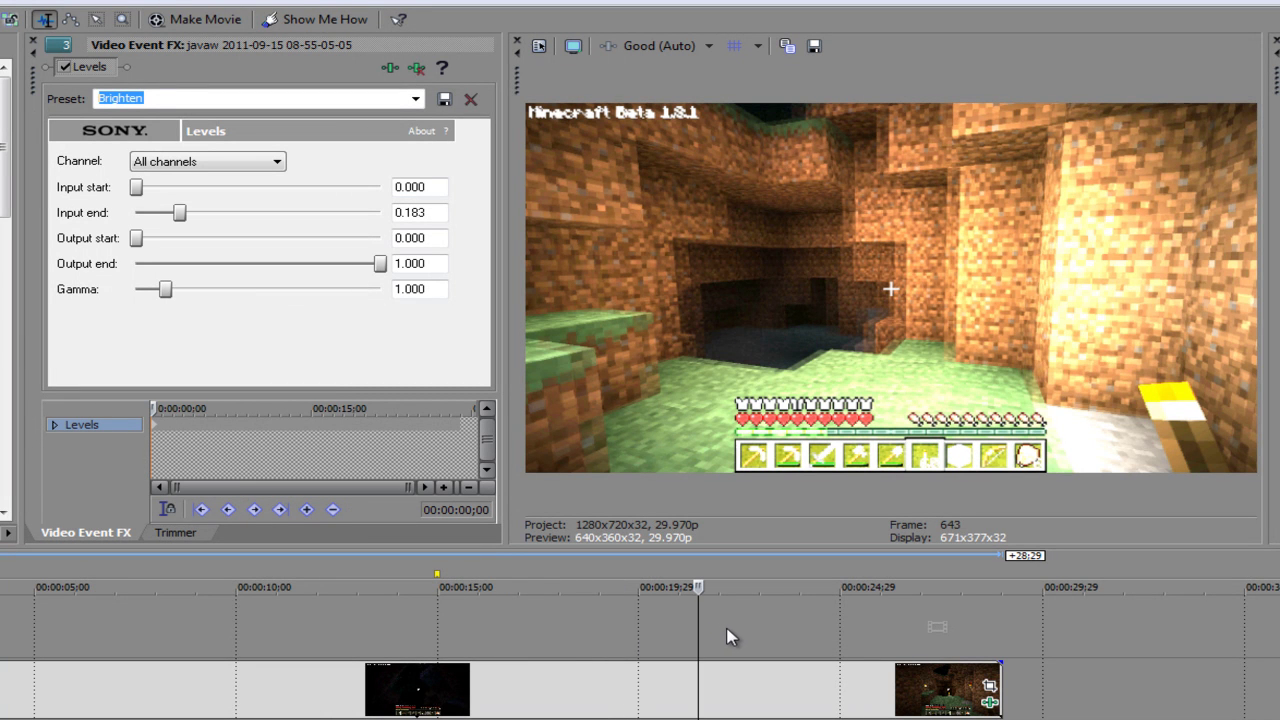
left_click(721, 629)
left_click(707, 640)
left_click(701, 633)
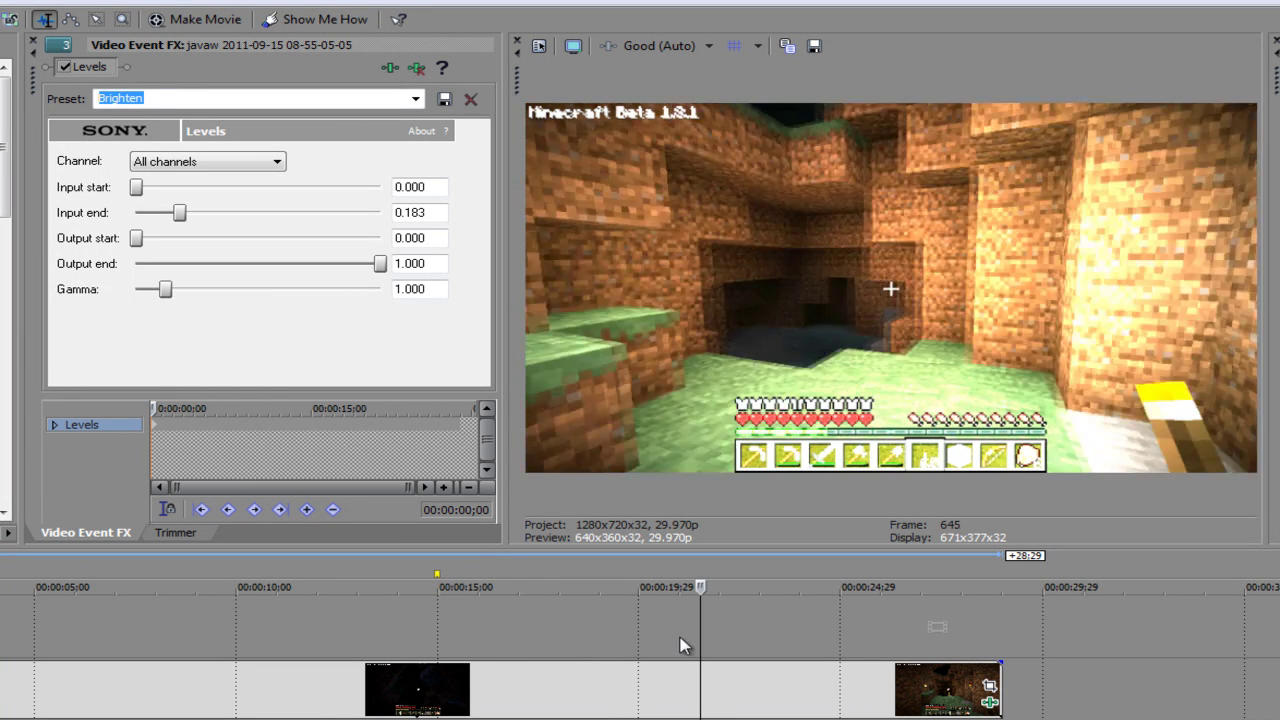
left_click(680, 635)
left_click(712, 636)
key("space")
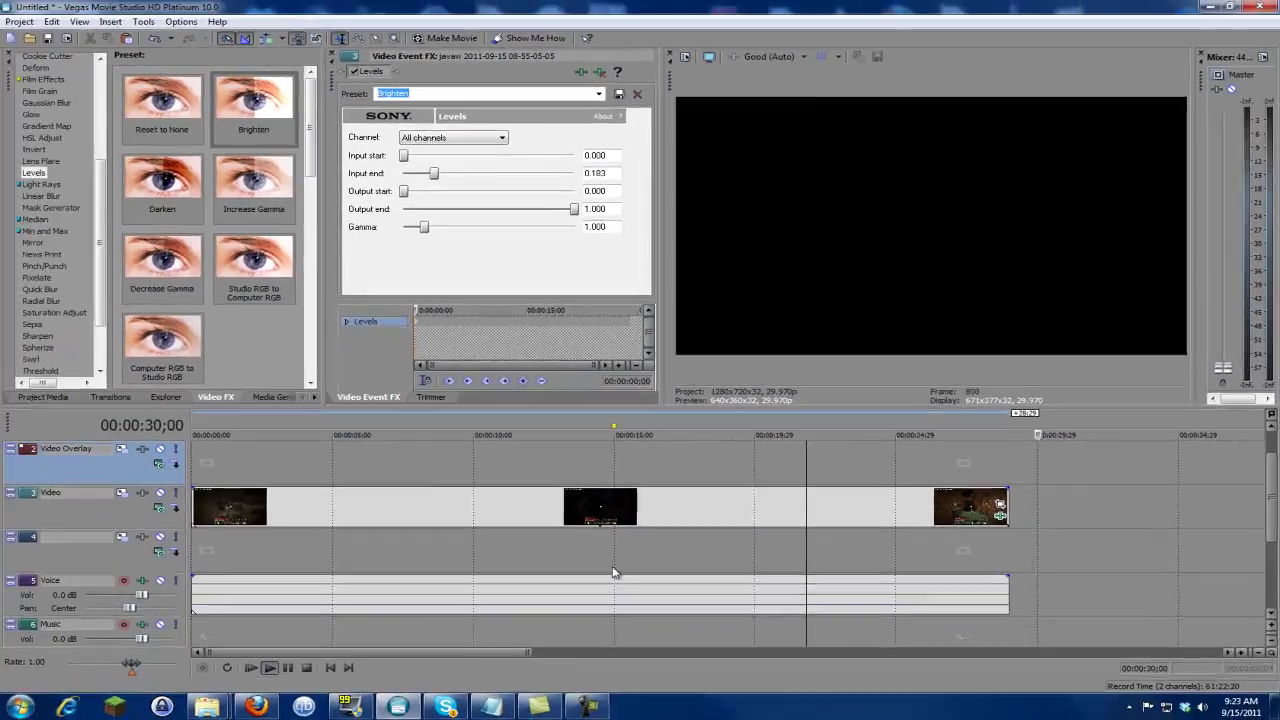
left_click(307, 668)
Remove the Levels effect from the clip.
left_click(214, 470)
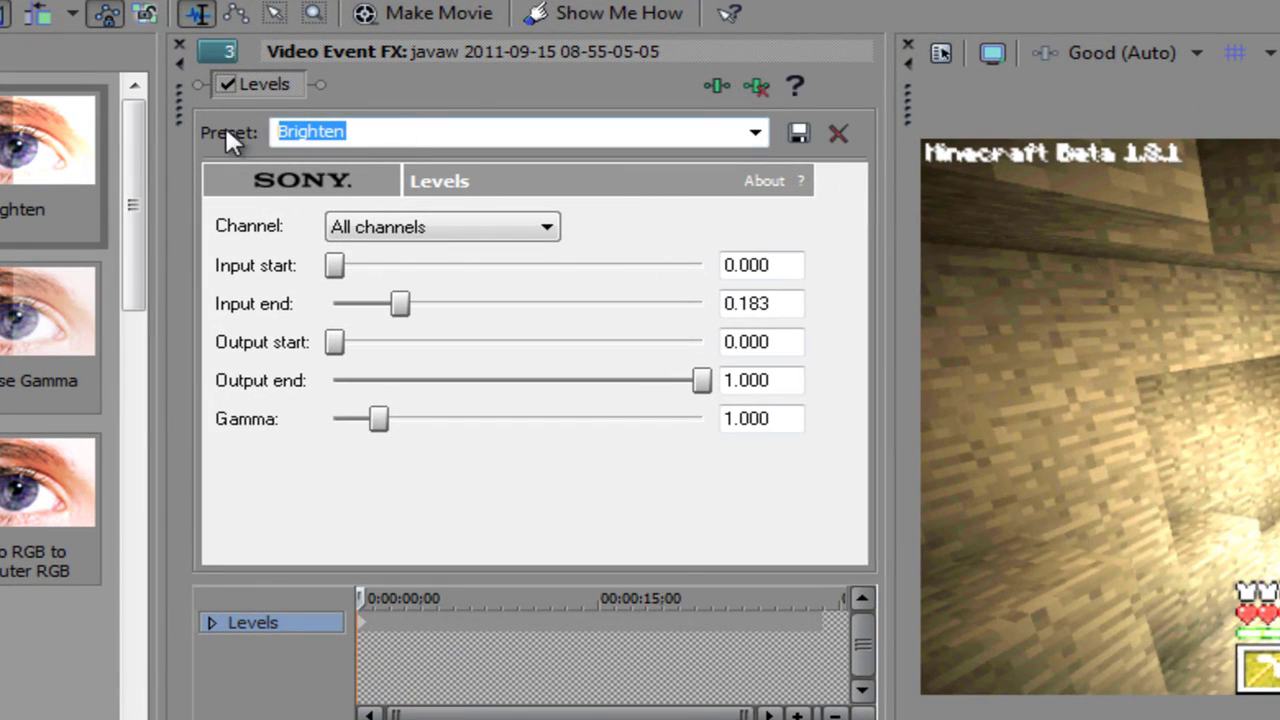
right_click(258, 83)
left_click(335, 205)
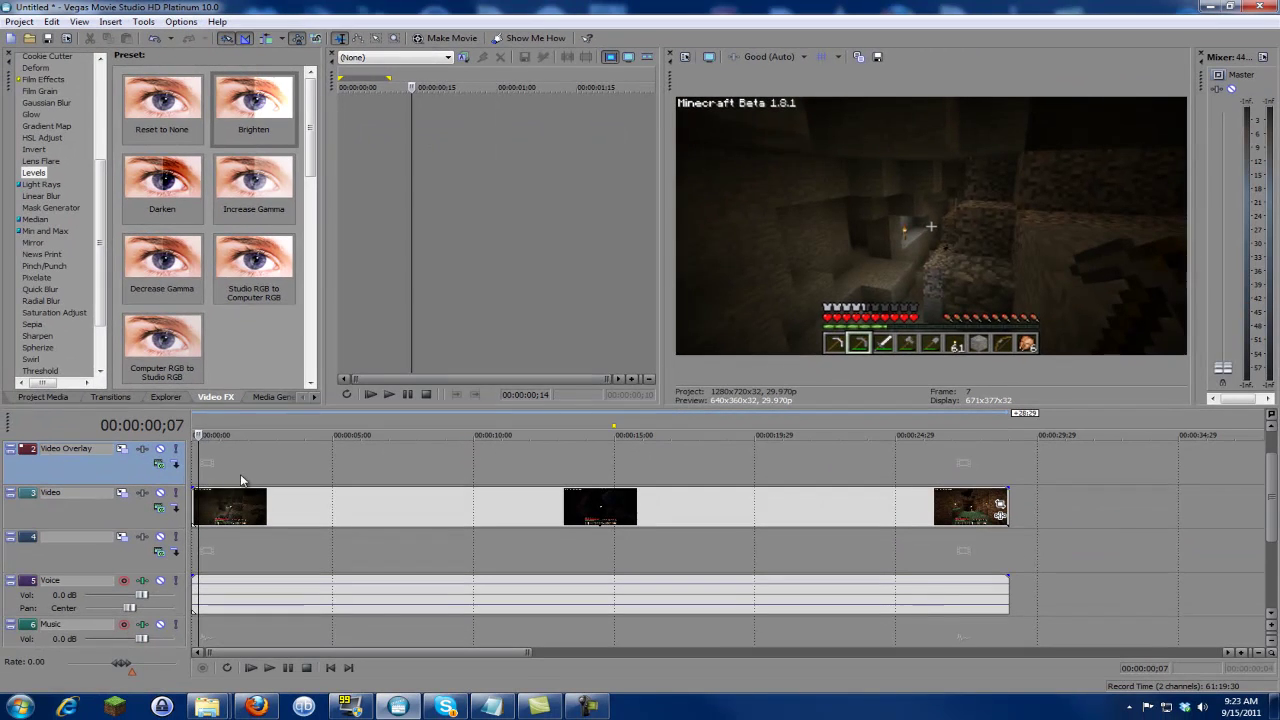
Split the clip at 00:00:01;17, where the cave footage starts getting dark.
left_click(201, 472)
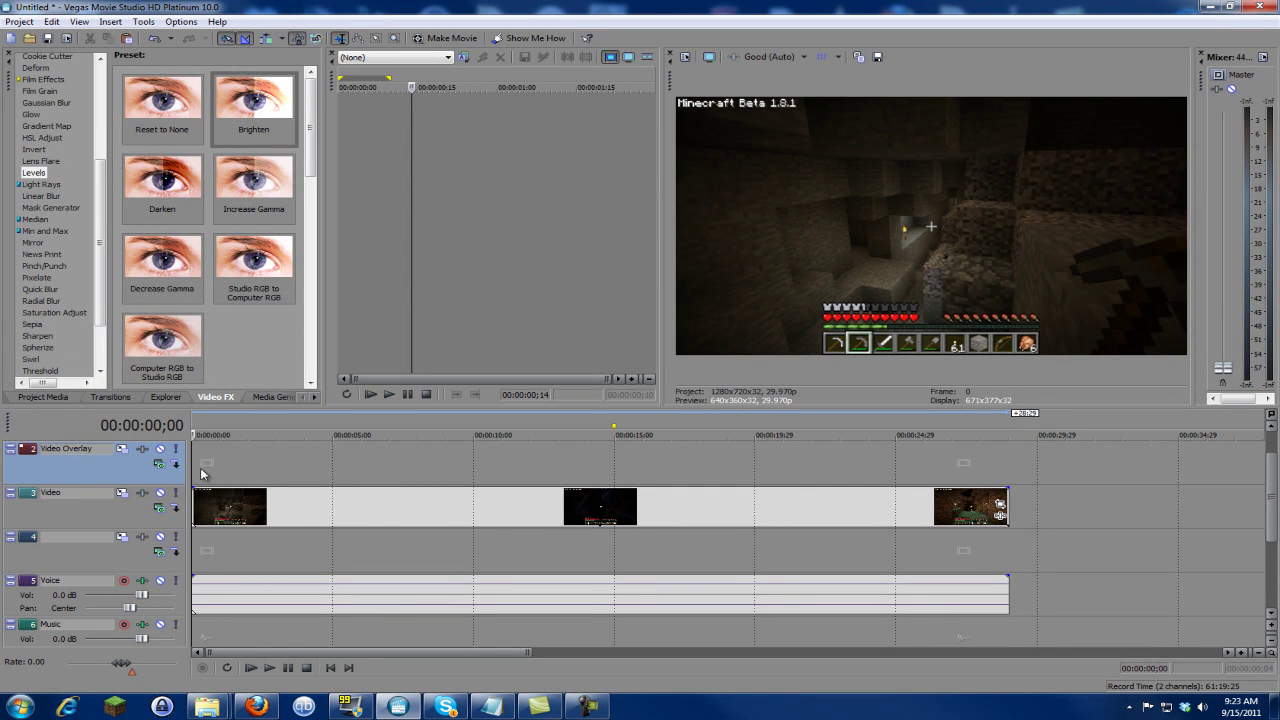
key("space")
key("Return")
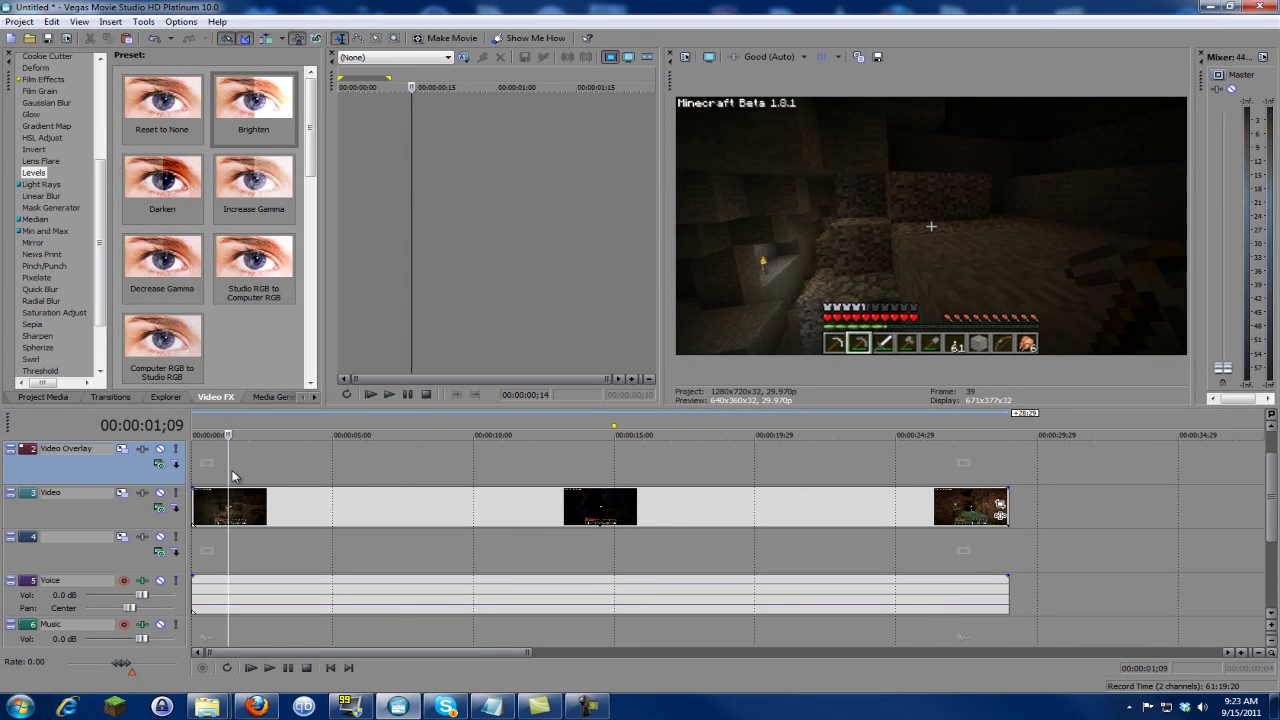
left_click(232, 476)
left_click(234, 476)
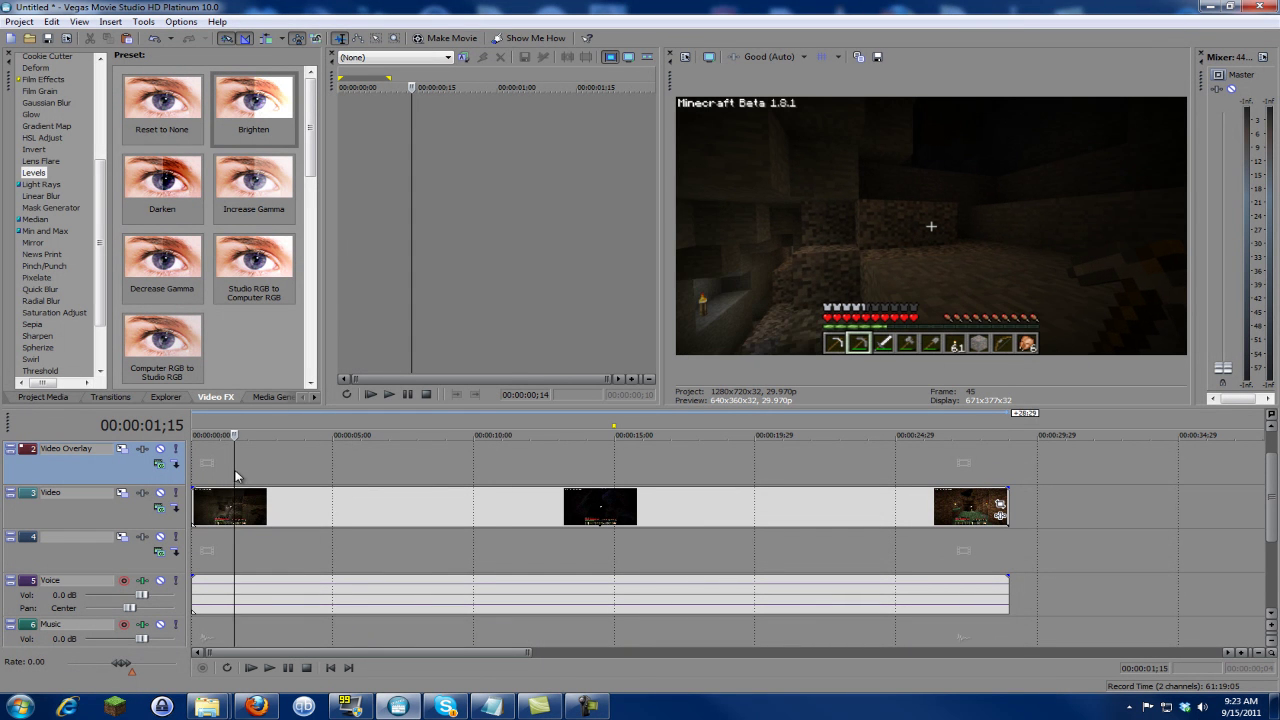
left_click(236, 476)
key("s")
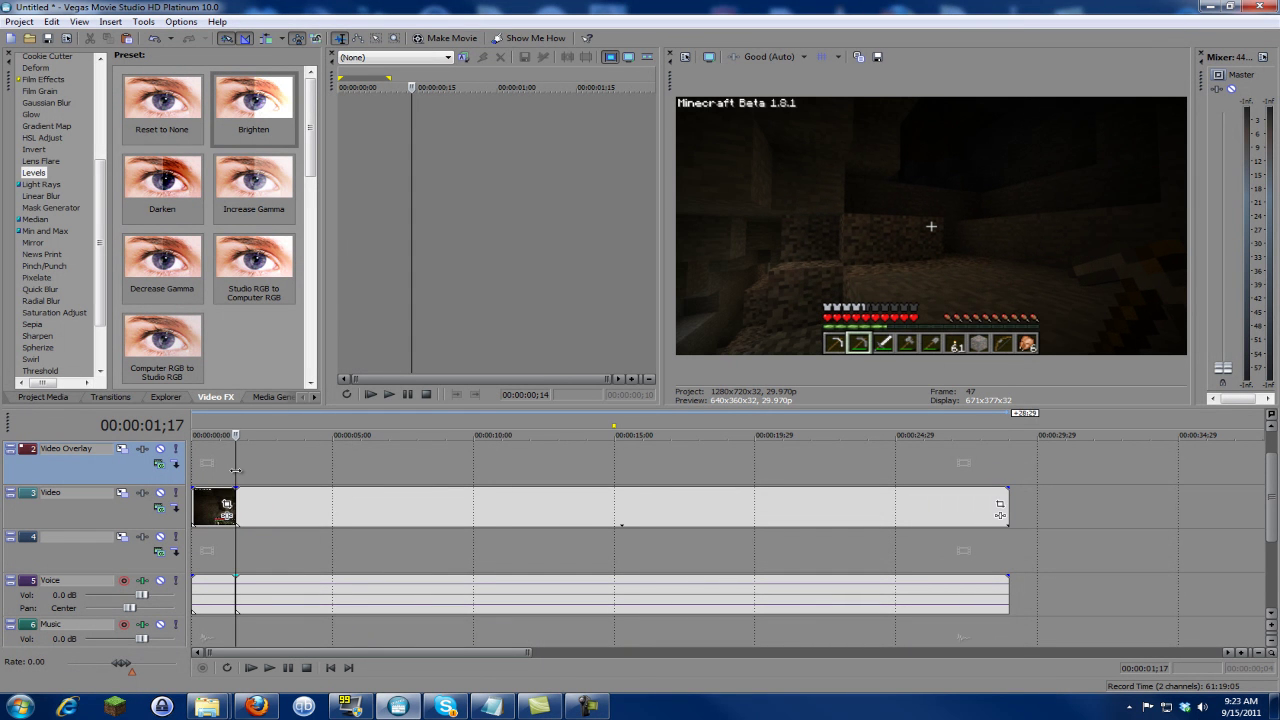
Split the remaining clip at 00:00:20;01, at the end of the dark passage just before the torch lights the cave.
left_click(872, 477)
left_click(864, 458)
left_click(860, 462)
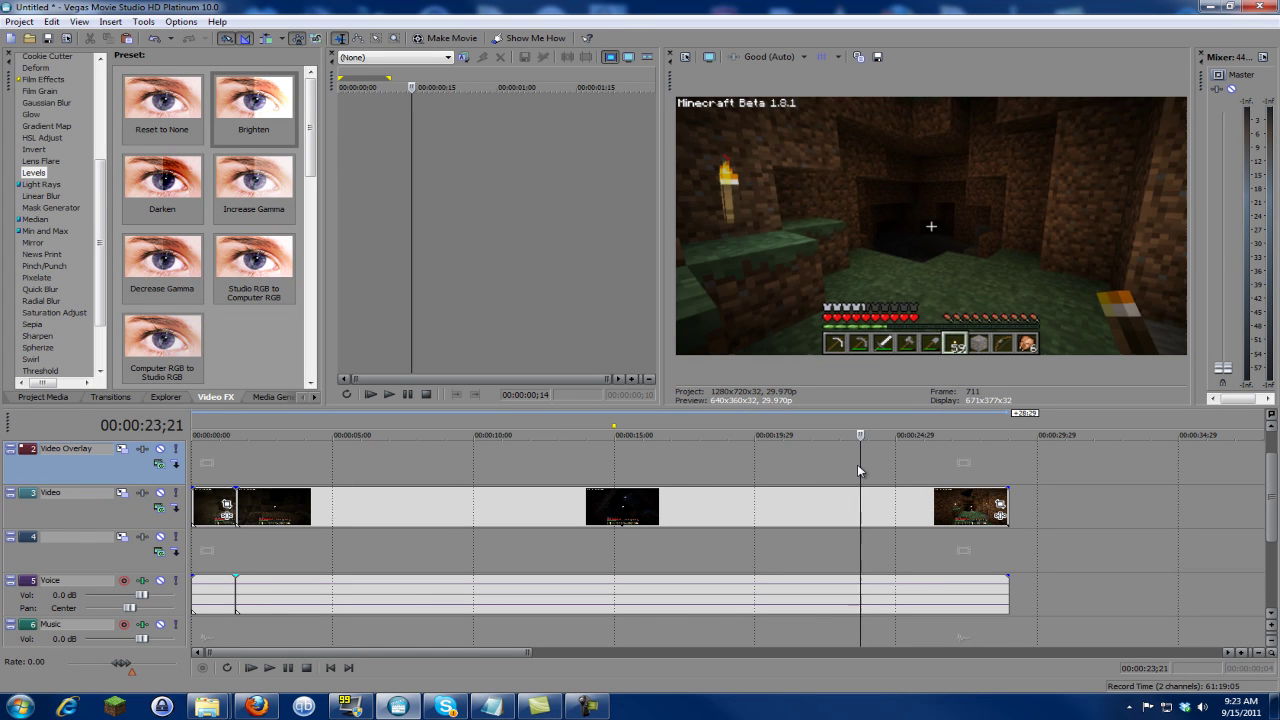
double_click(850, 465)
left_click(843, 465)
left_click(831, 466)
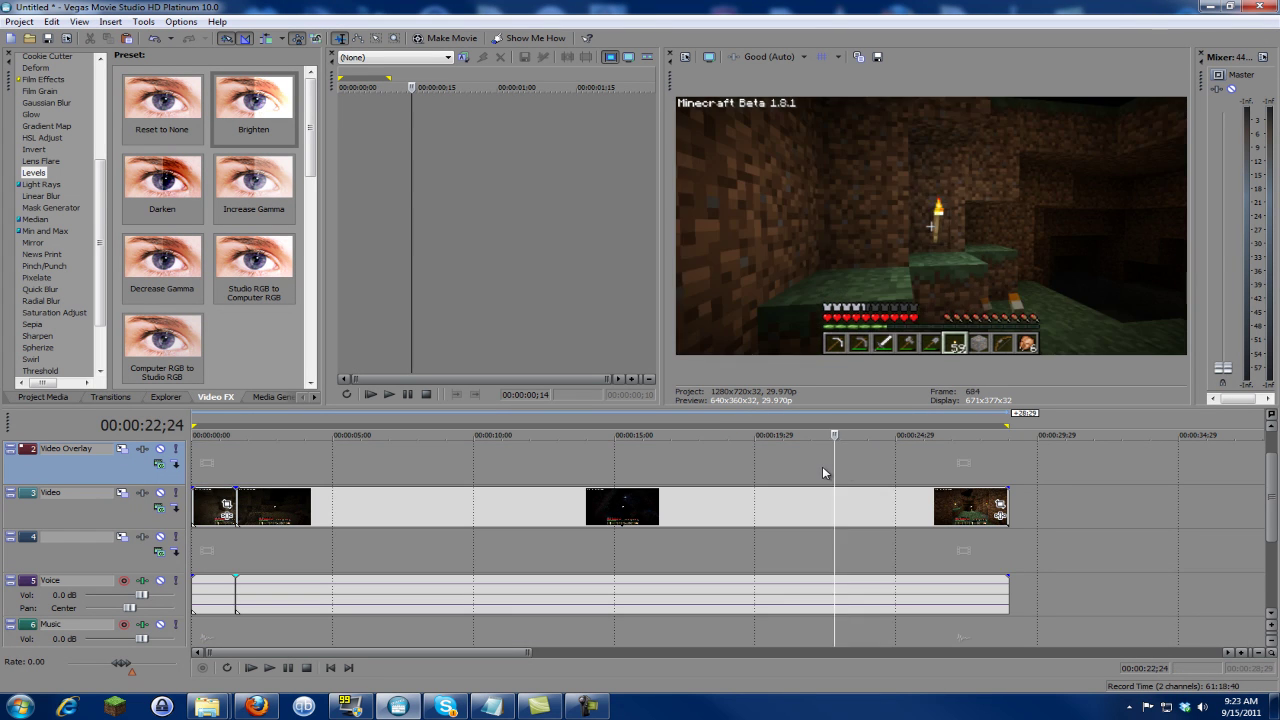
left_click(822, 466)
left_click(812, 470)
left_click(800, 468)
left_click(786, 467)
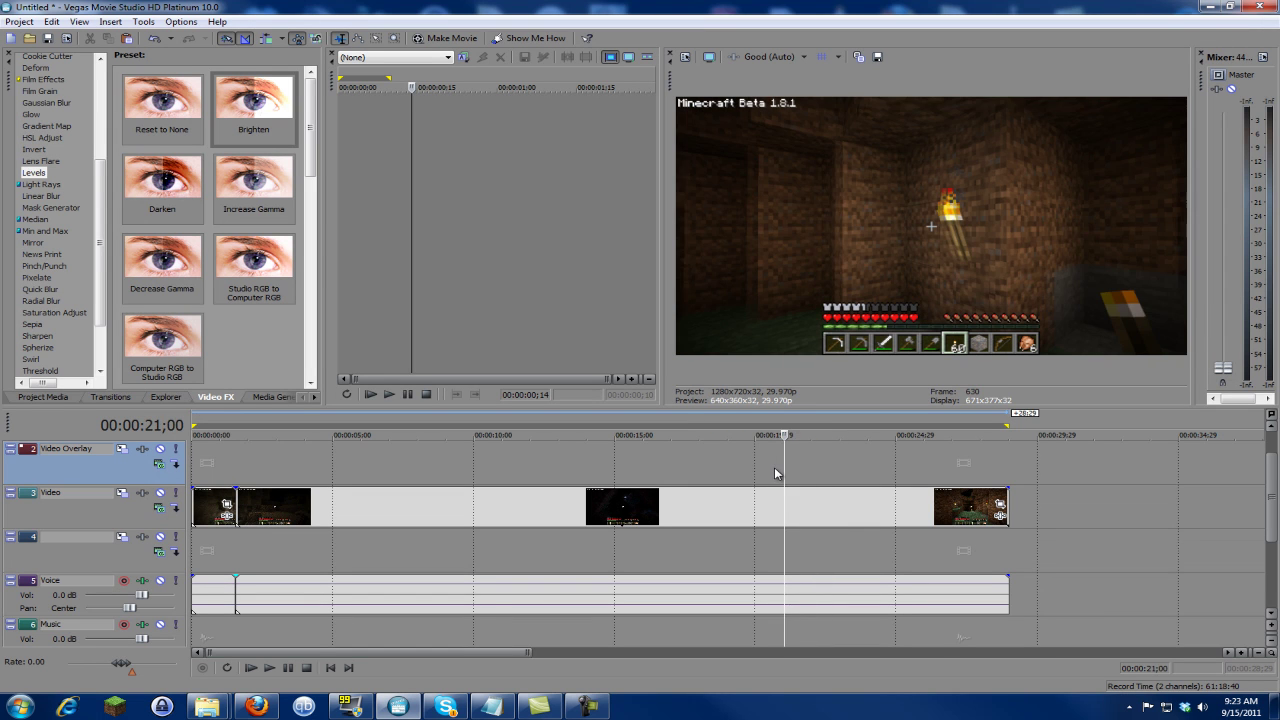
left_click(772, 472)
left_click(763, 476)
left_click(757, 477)
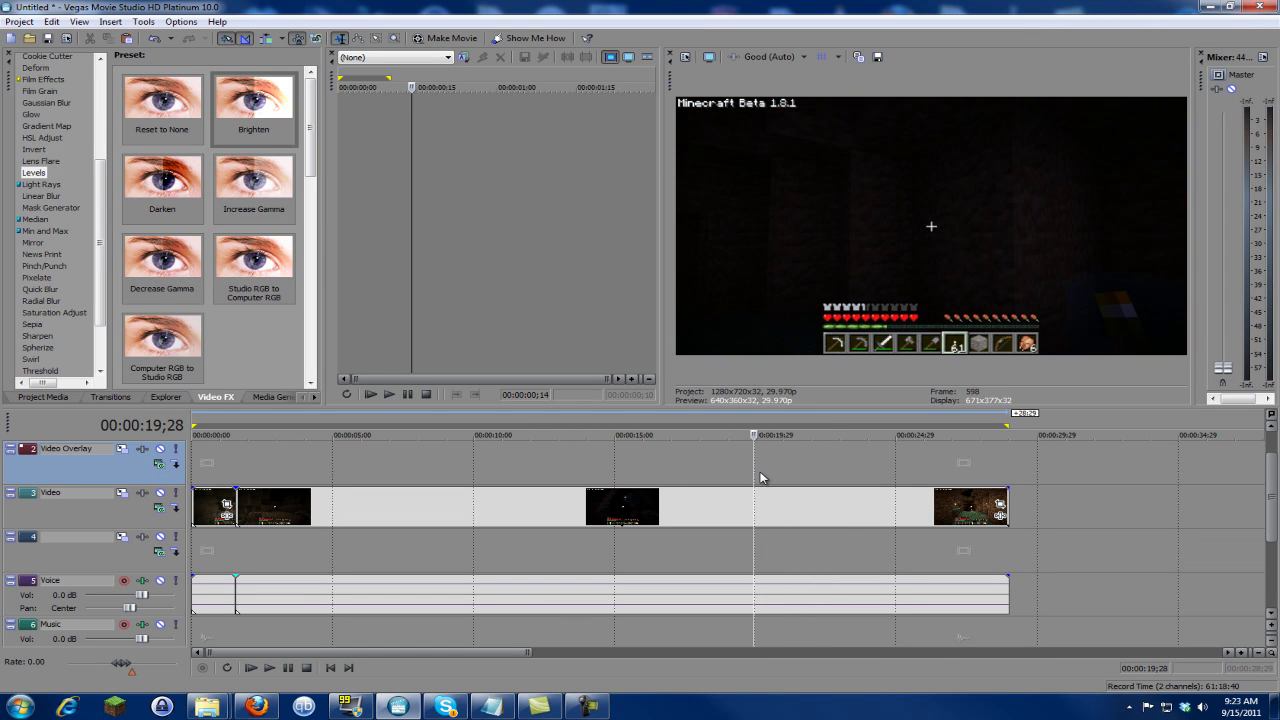
left_click(761, 478)
key("Right")
key("Right")
key("Right")
key("Right")
key("Right")
key("Right")
key("Right")
key("Right")
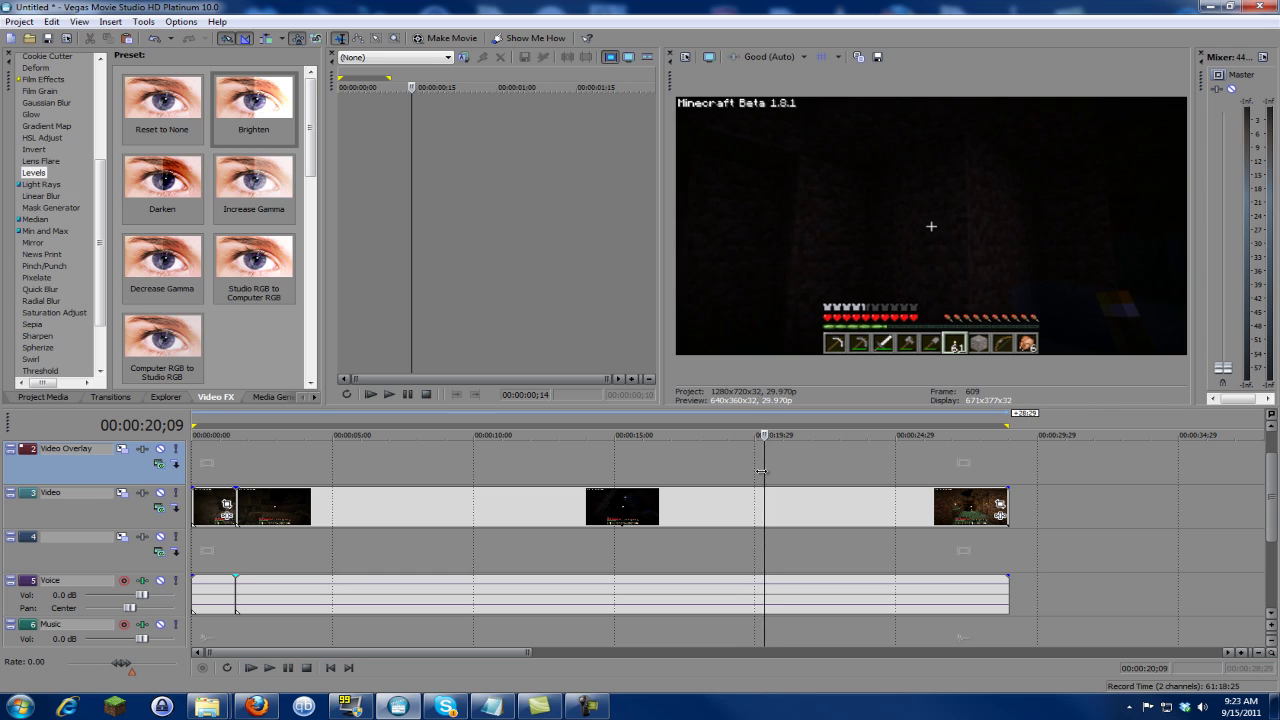
key("Left")
key("Left")
key("Left")
key("Left")
key("Left")
key("Left")
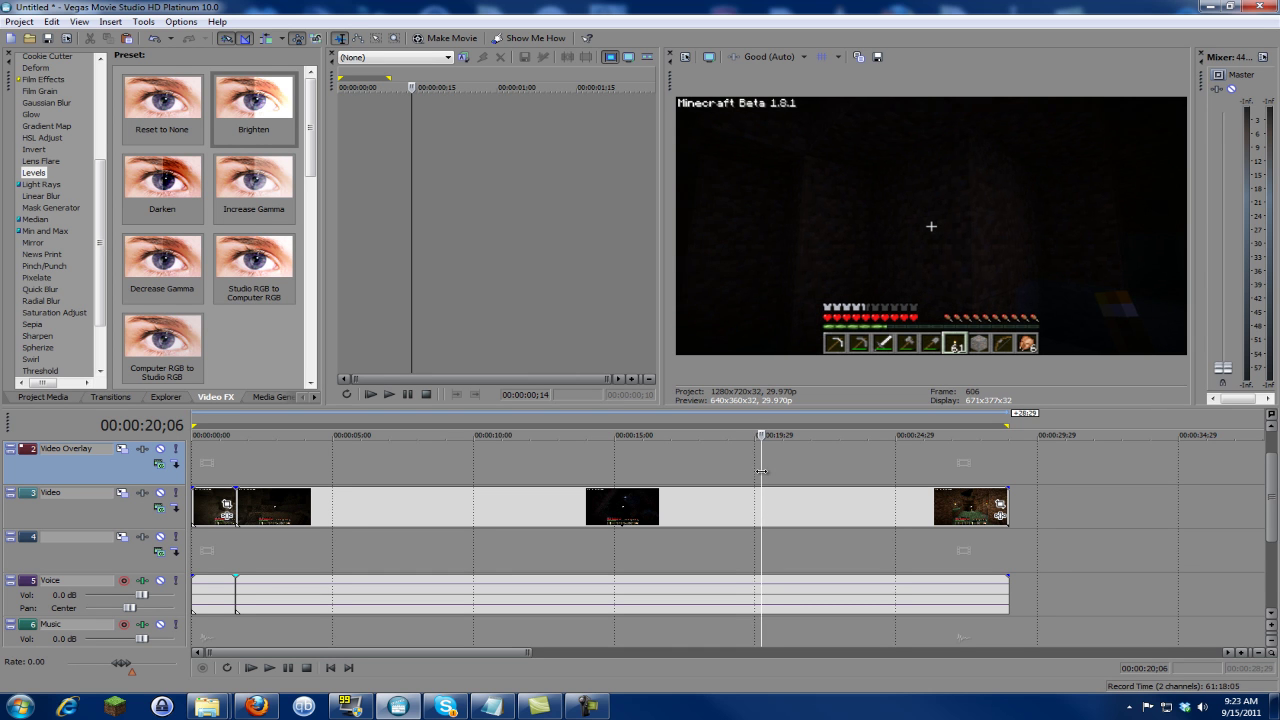
key("Right")
key("Right")
key("Right")
key("Right")
key("Right")
key("Right")
key("Left")
key("Left")
key("Left")
key("Left")
key("Left")
key("Left")
key("Left")
key("Left")
key("Left")
key("Left")
key("Left")
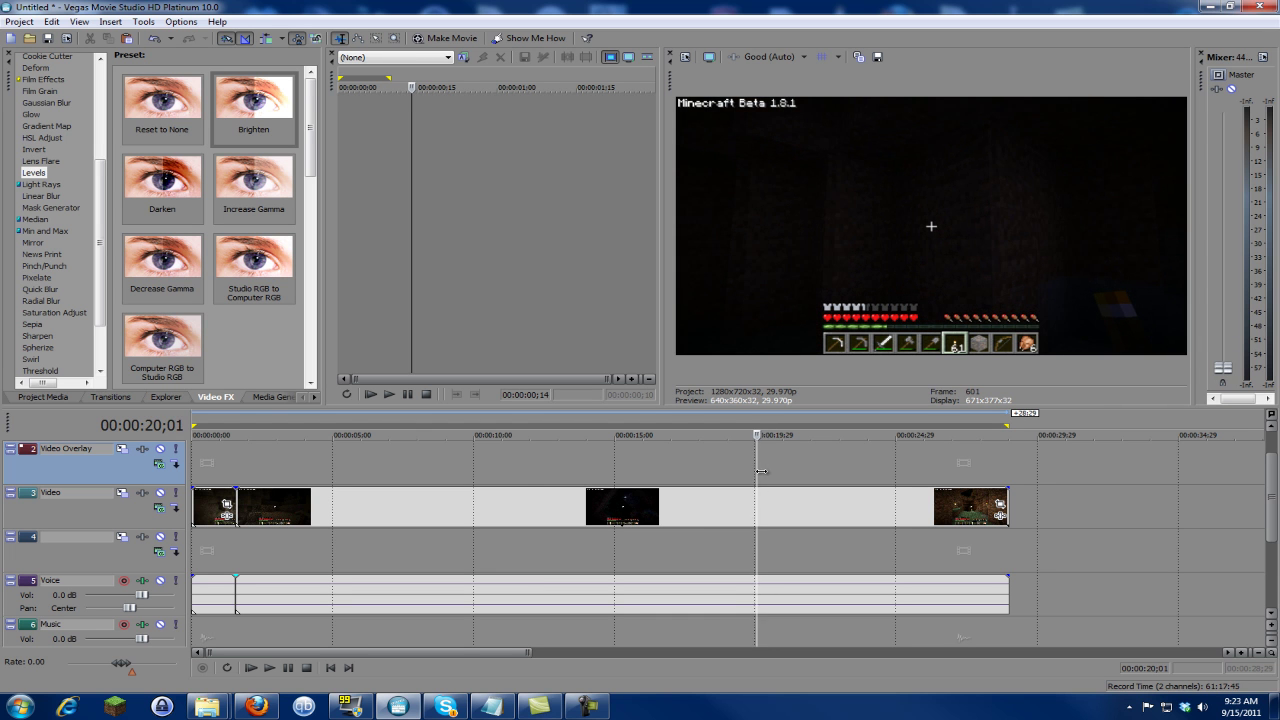
key("s")
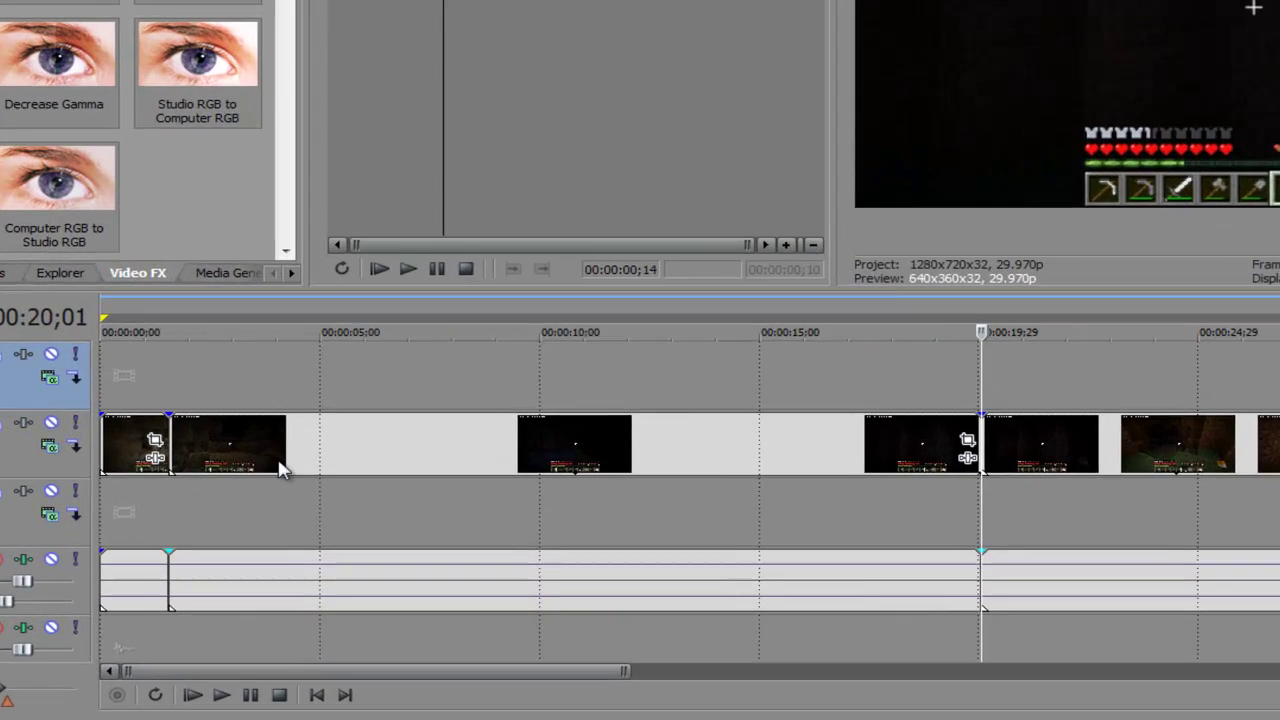
Check the dark middle segment's boundaries by placing the playhead at its start cut and its end cut.
left_click(301, 520)
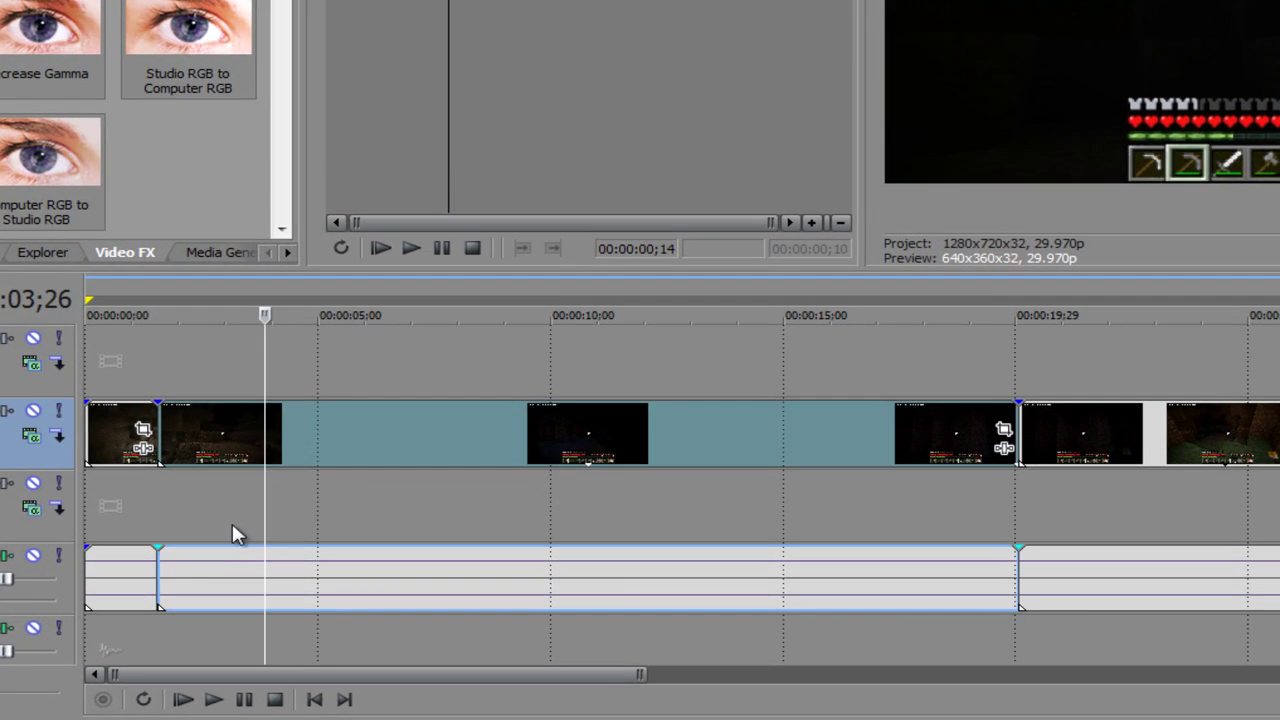
left_click(160, 413)
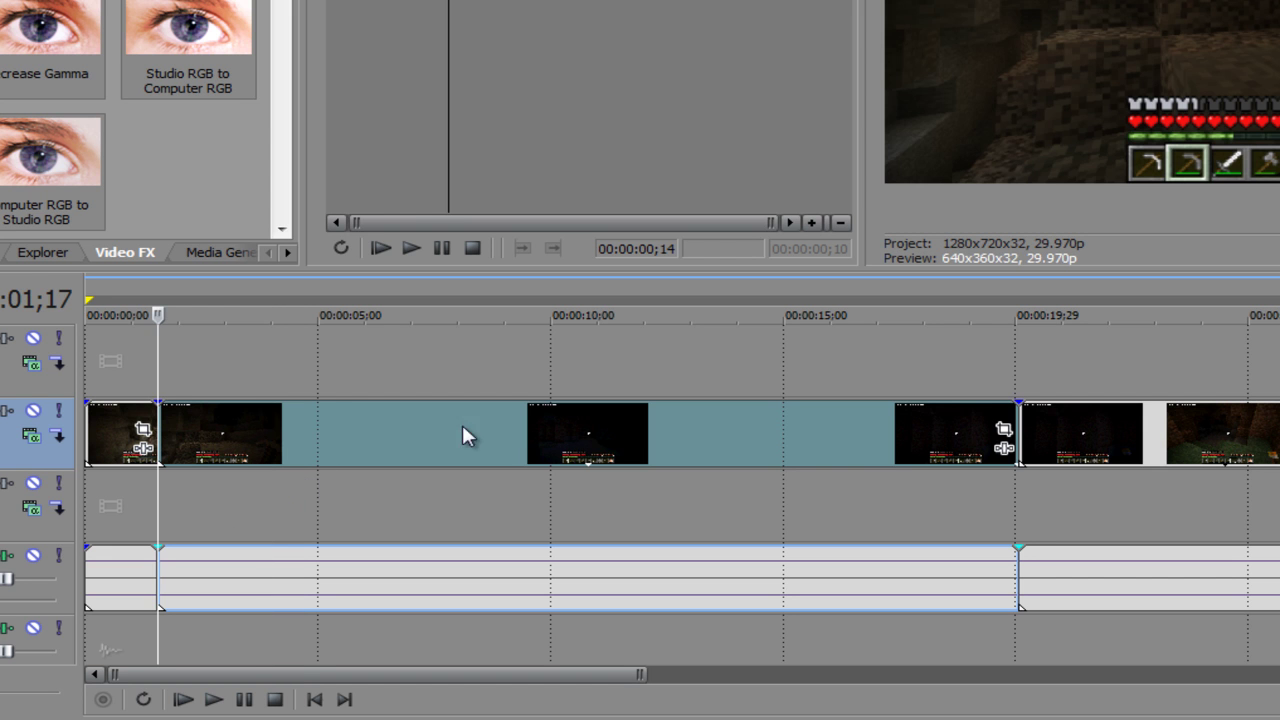
left_click(1012, 388)
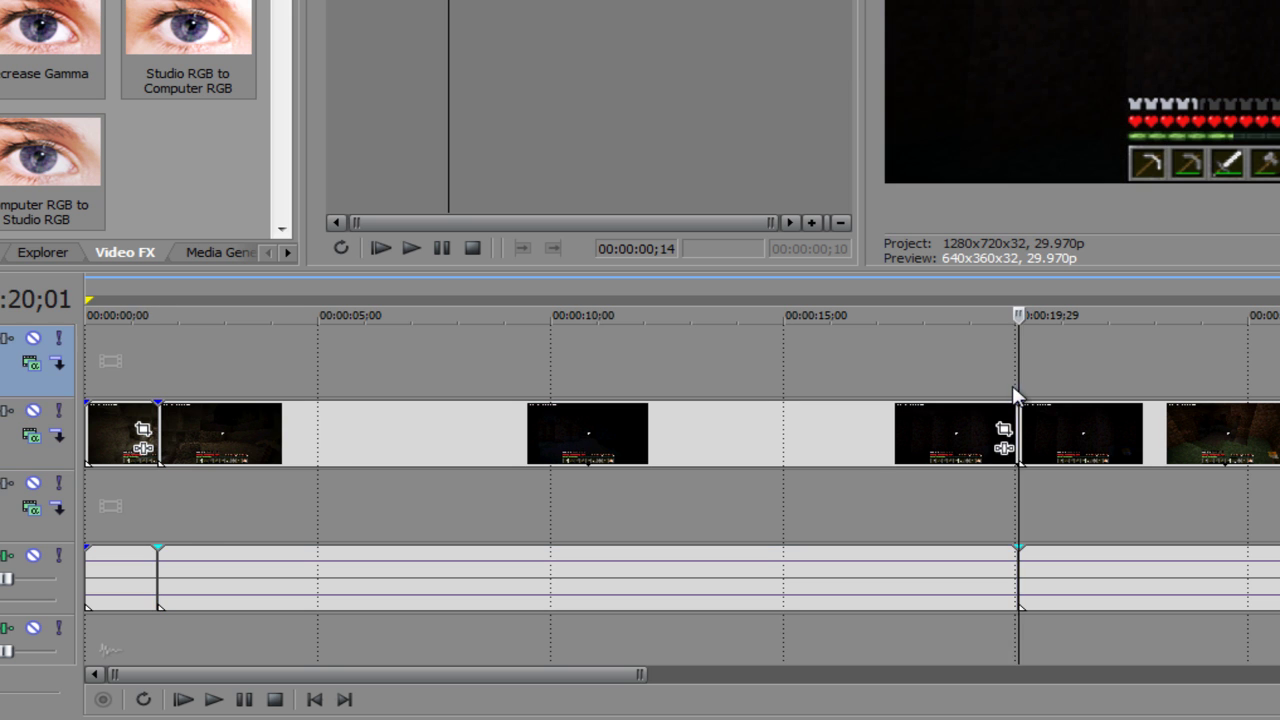
Paste the copied dark segment at 00:00:01;17 onto the empty video track directly below the Video track.
left_click(152, 495)
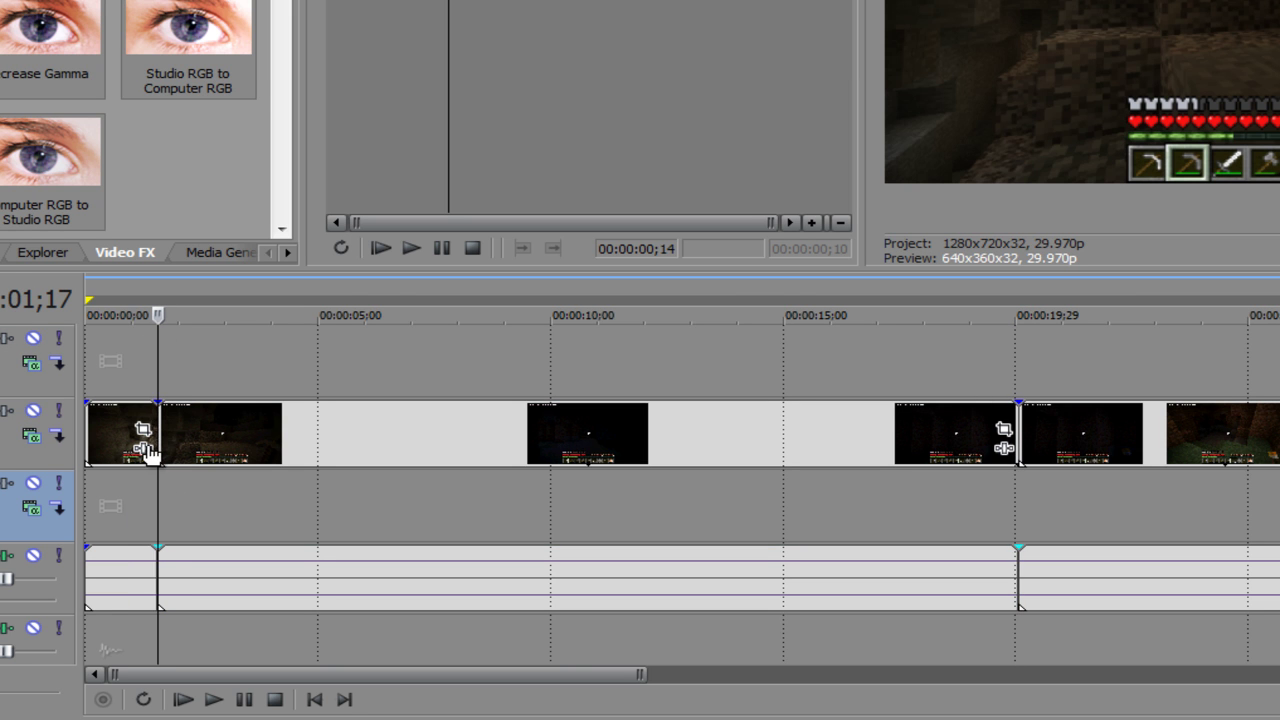
key("ctrl+v")
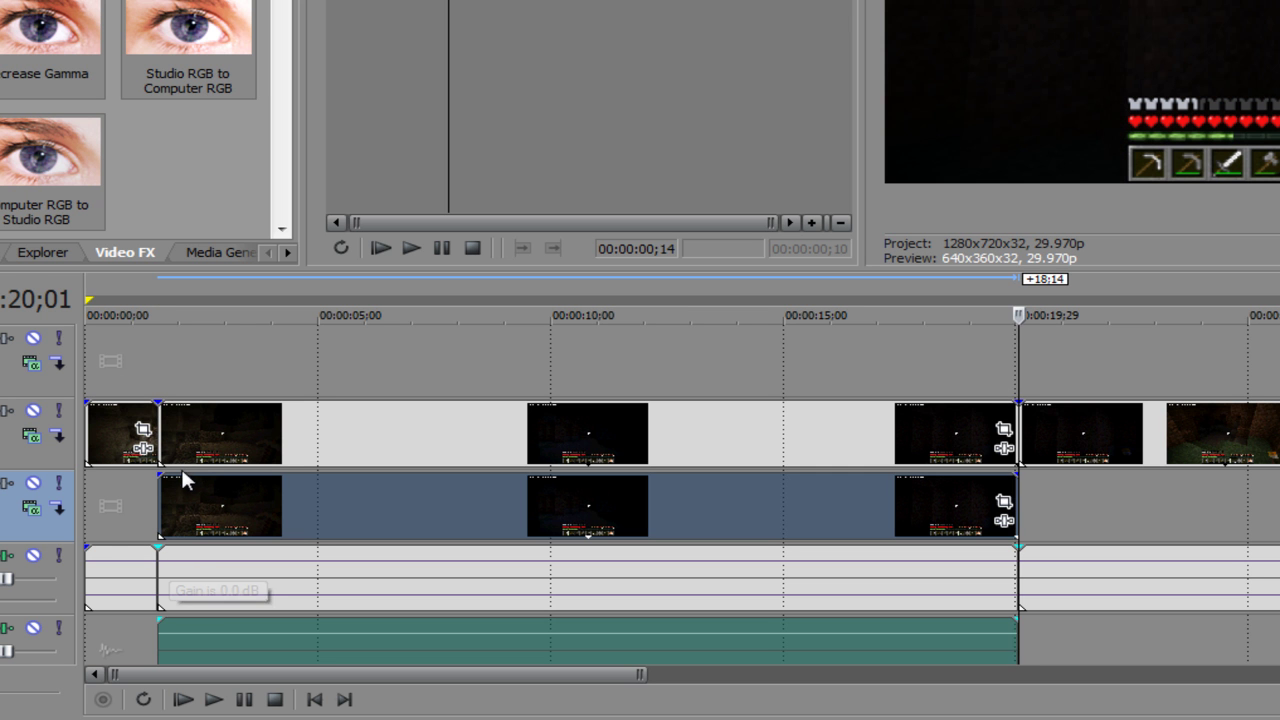
left_click(277, 455)
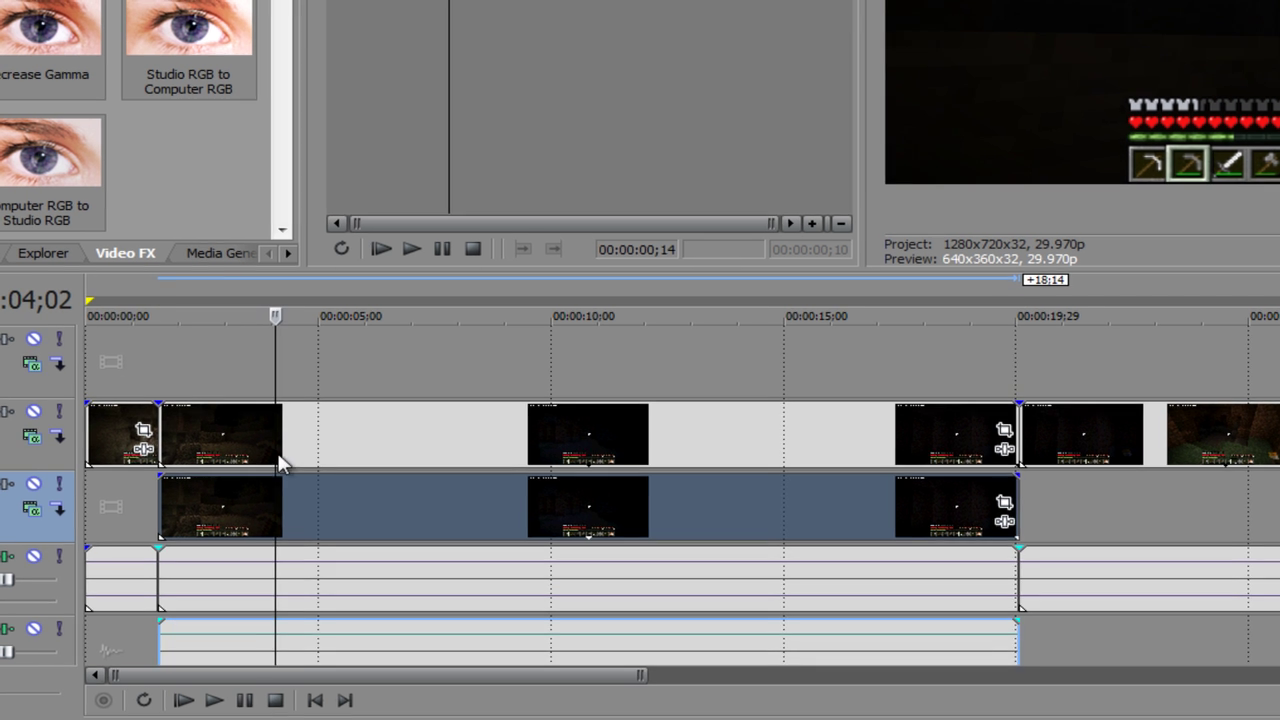
Apply the Brighten preset of the Levels effect to the pasted dark segment on track 4.
left_click(411, 706)
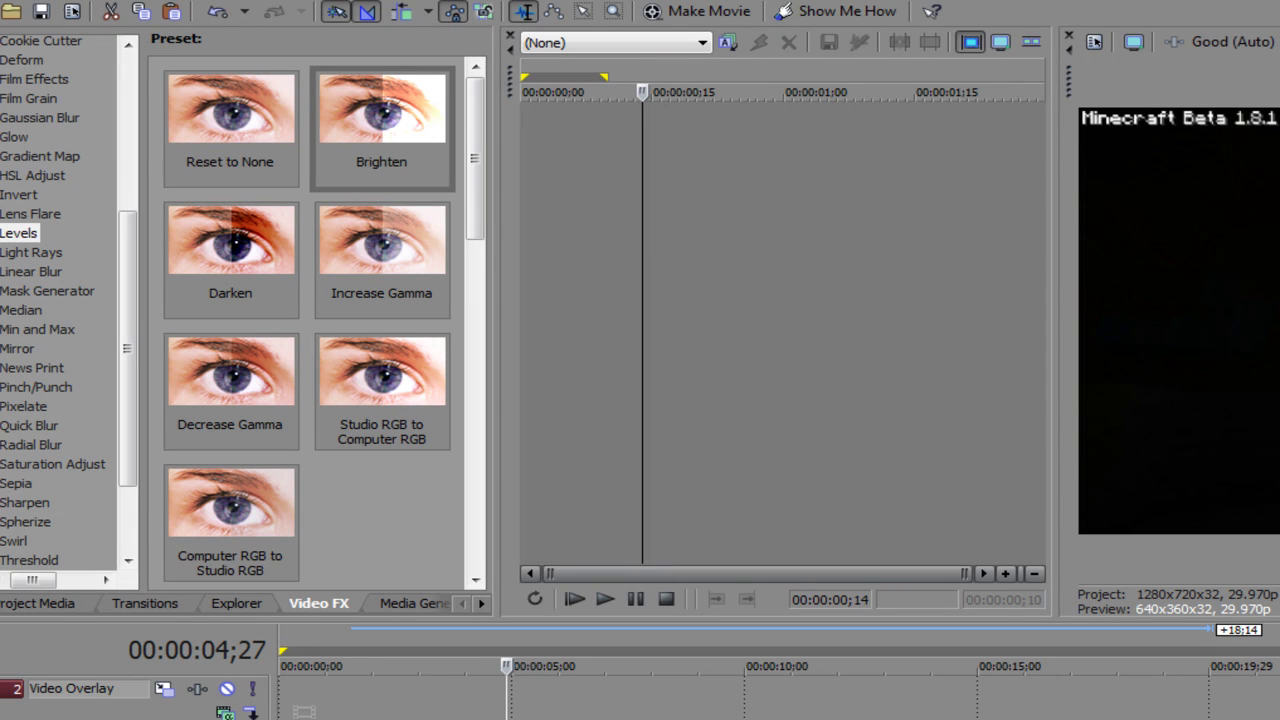
key("space")
left_click_drag(362, 120, 596, 669)
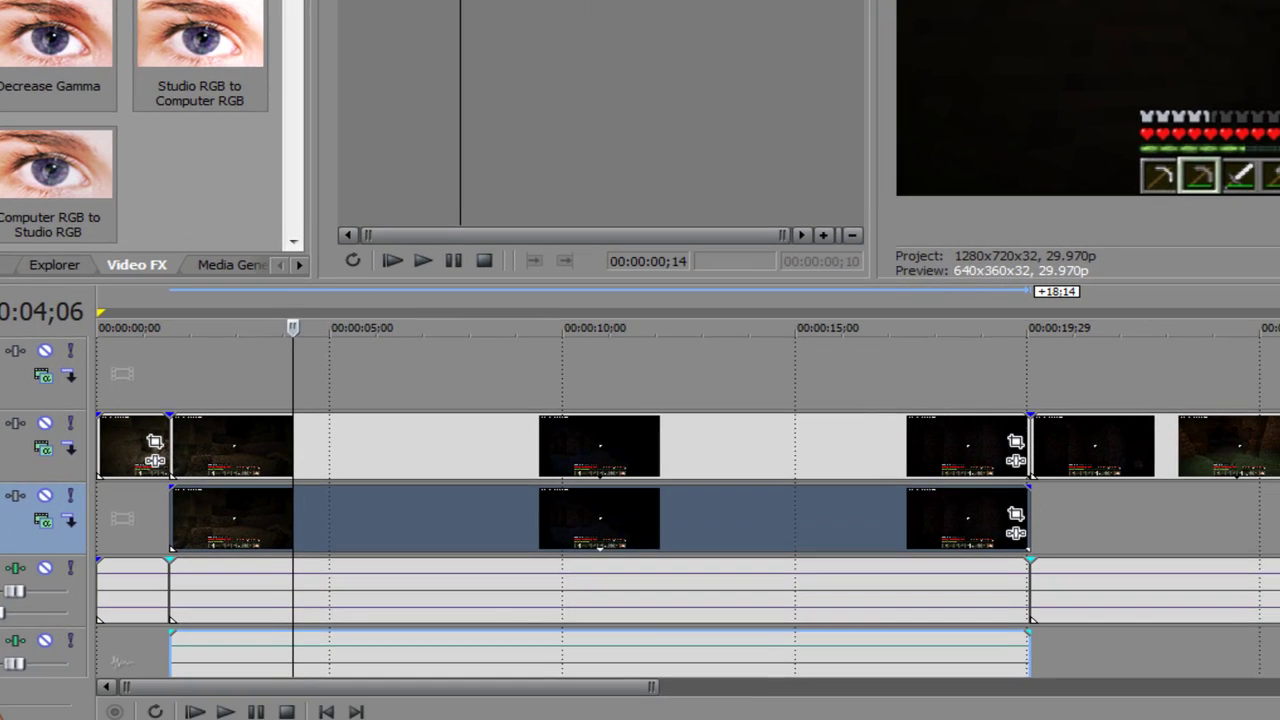
mouse_move(401, 488)
left_mouse_down()
mouse_move(310, 504)
mouse_move(456, 507)
mouse_move(408, 512)
left_mouse_up()
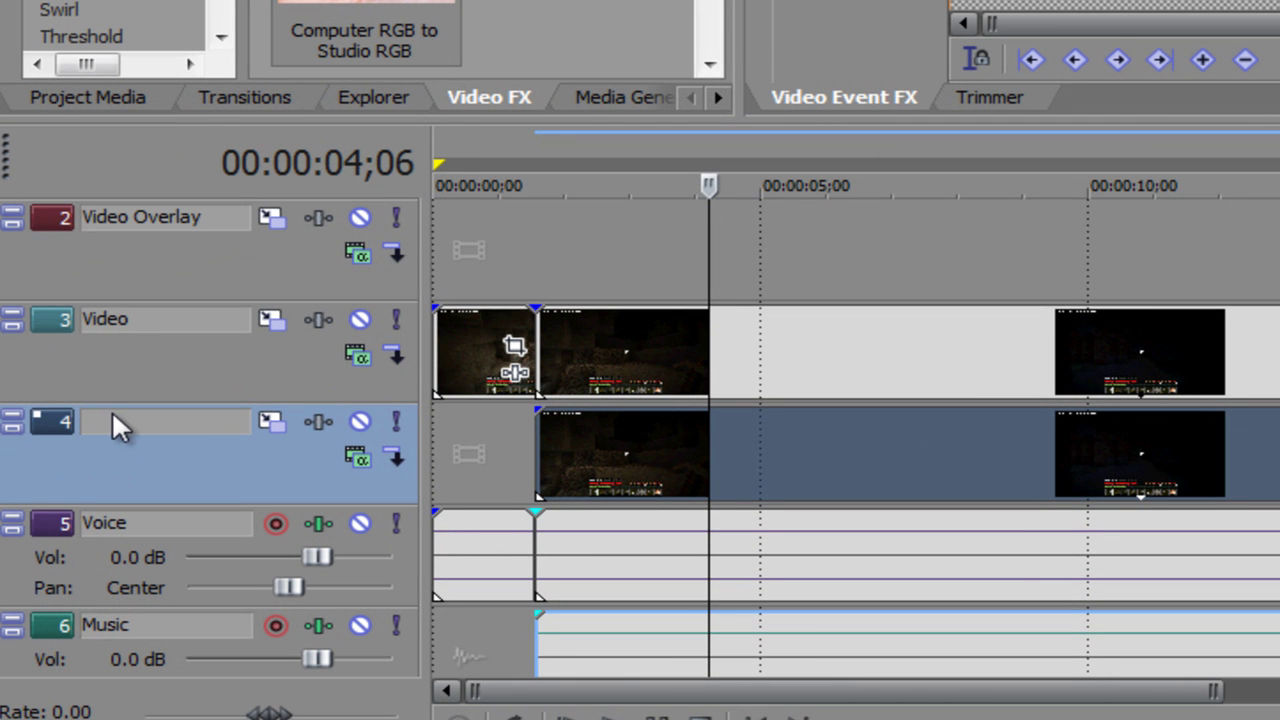
Name the unnamed track 4 "Bright".
double_click(141, 420)
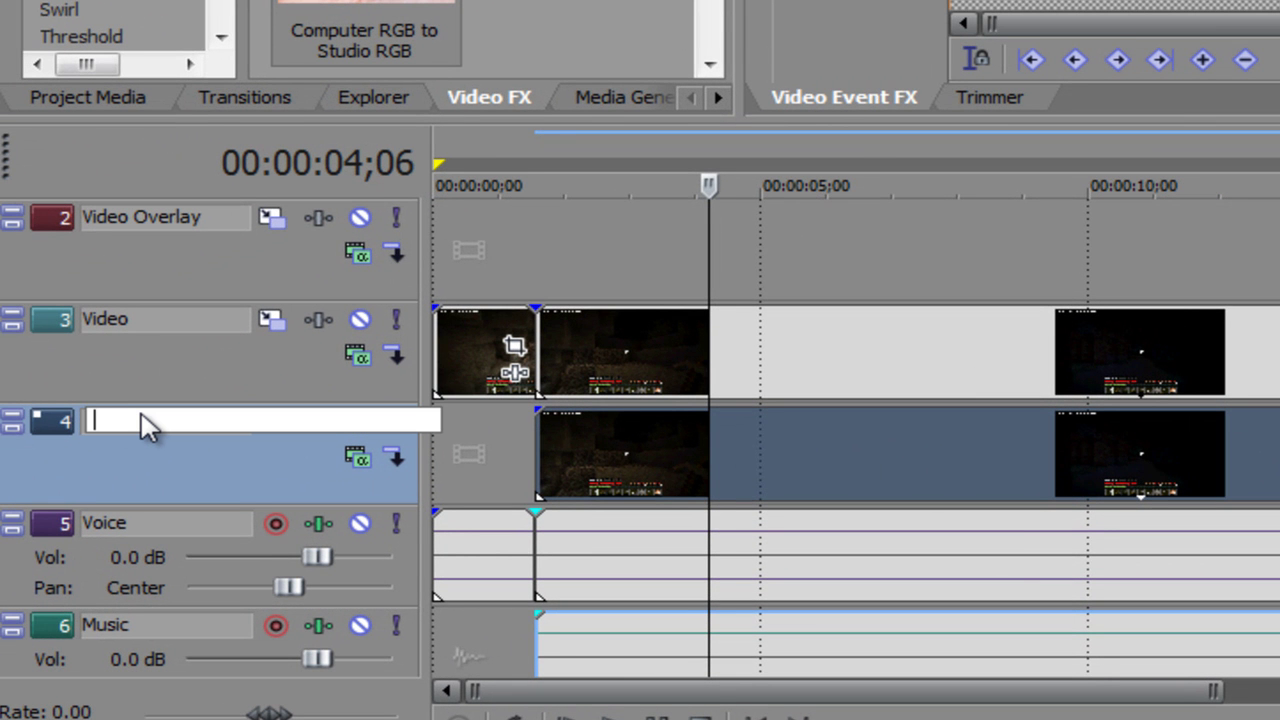
type("Bright")
key("Return")
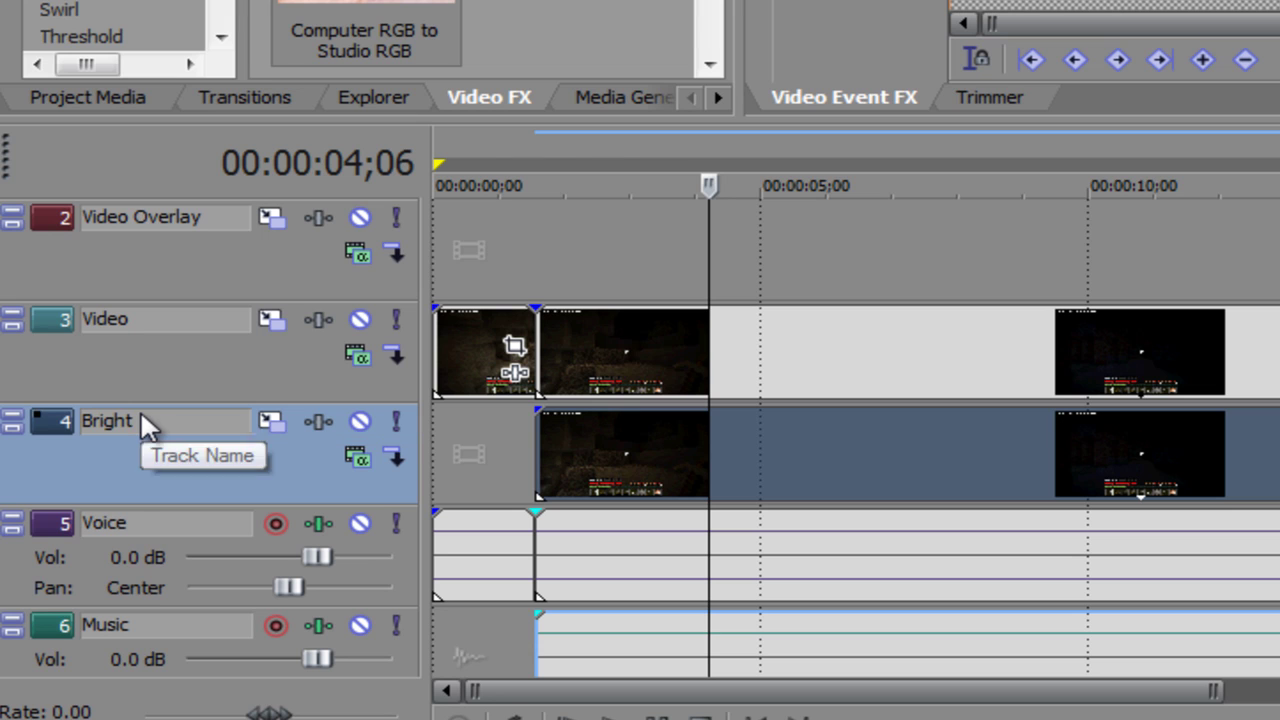
Mute the Video track and set the Levels input end of the Bright track's clip to 0.129.
left_click(853, 459)
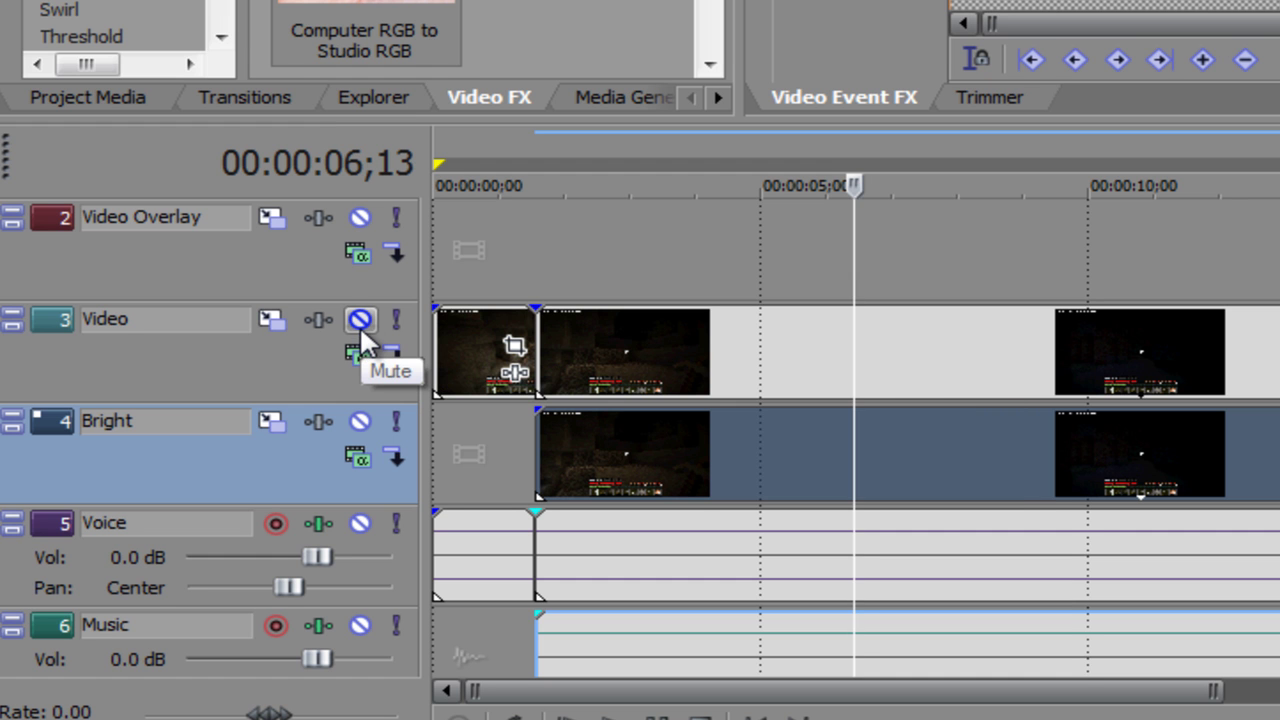
left_click(358, 320)
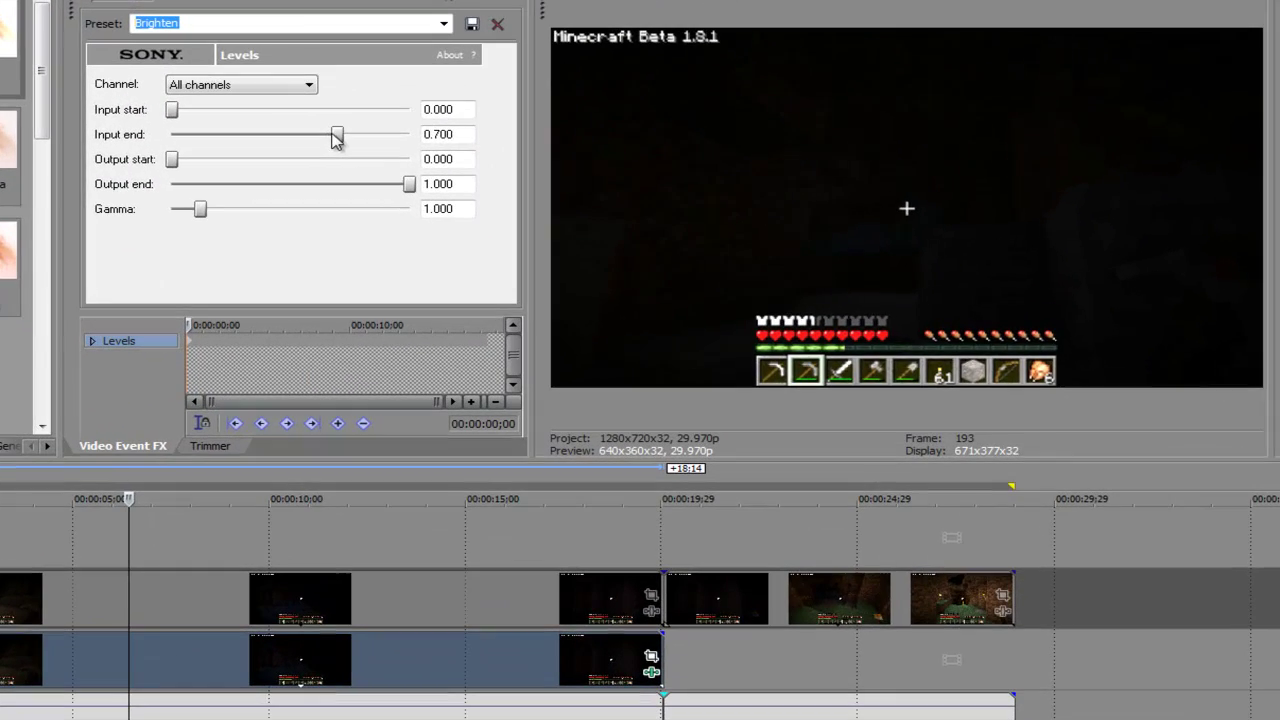
left_click_drag(521, 173, 478, 177)
left_click_drag(276, 140, 238, 140)
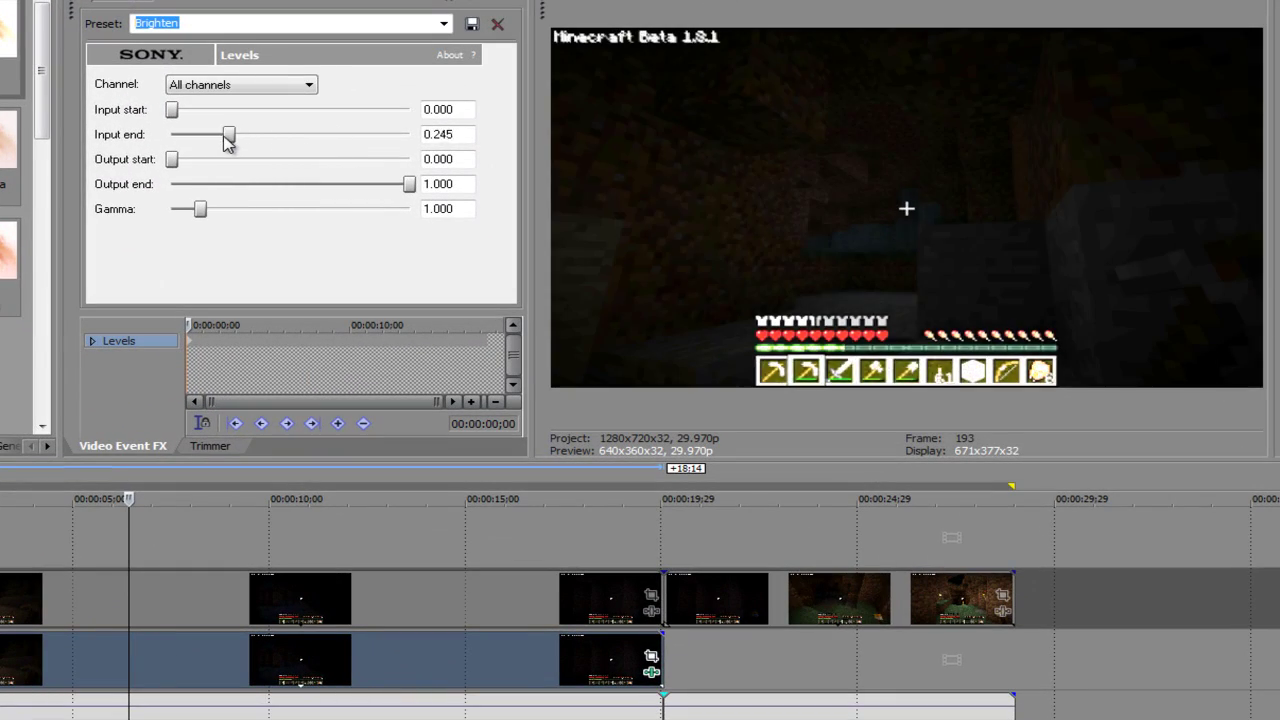
left_click_drag(226, 143, 199, 147)
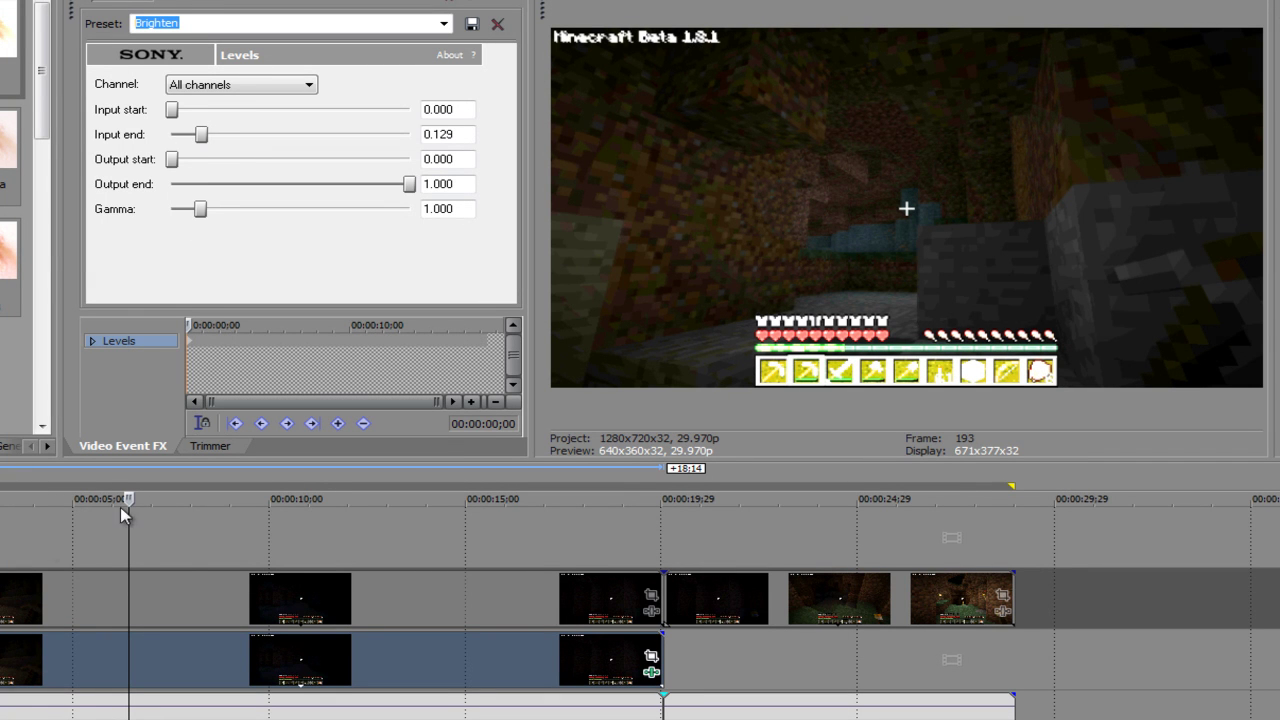
Check the brightened footage at several points along the dark segment, from its beginning to its end cut.
left_click(34, 524)
left_click(298, 527)
left_click(347, 530)
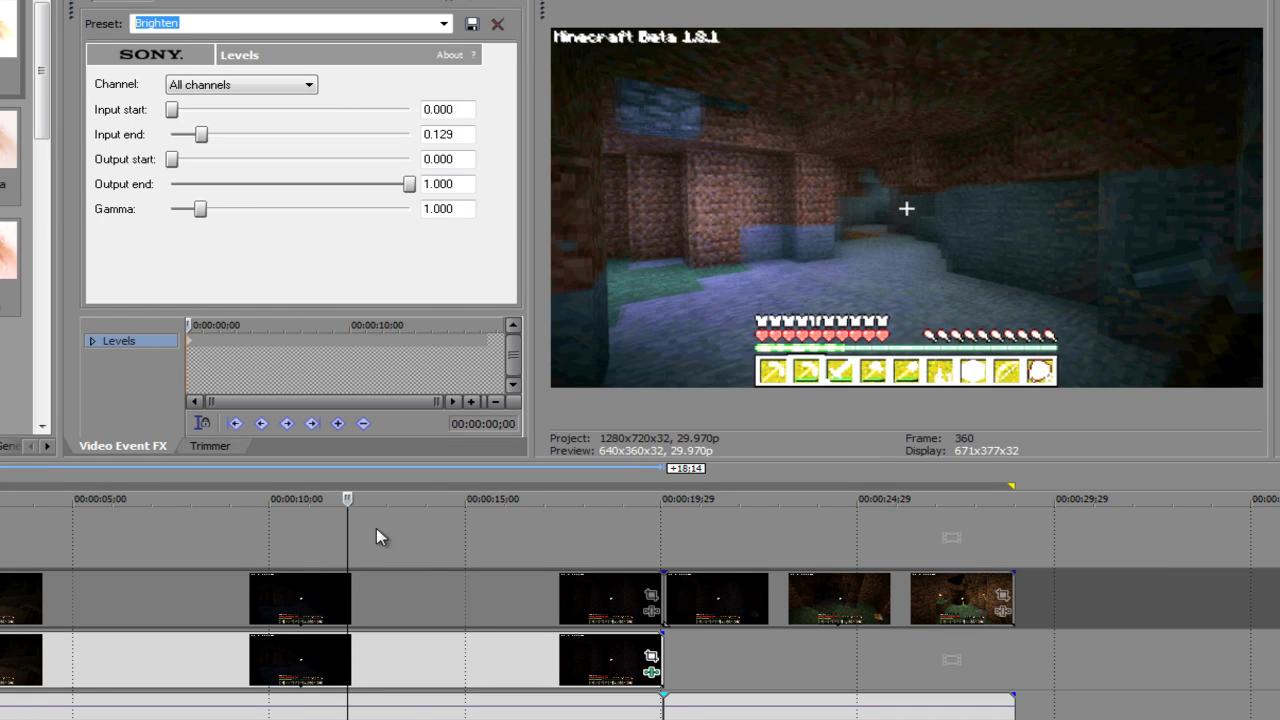
left_click(403, 537)
left_click(457, 540)
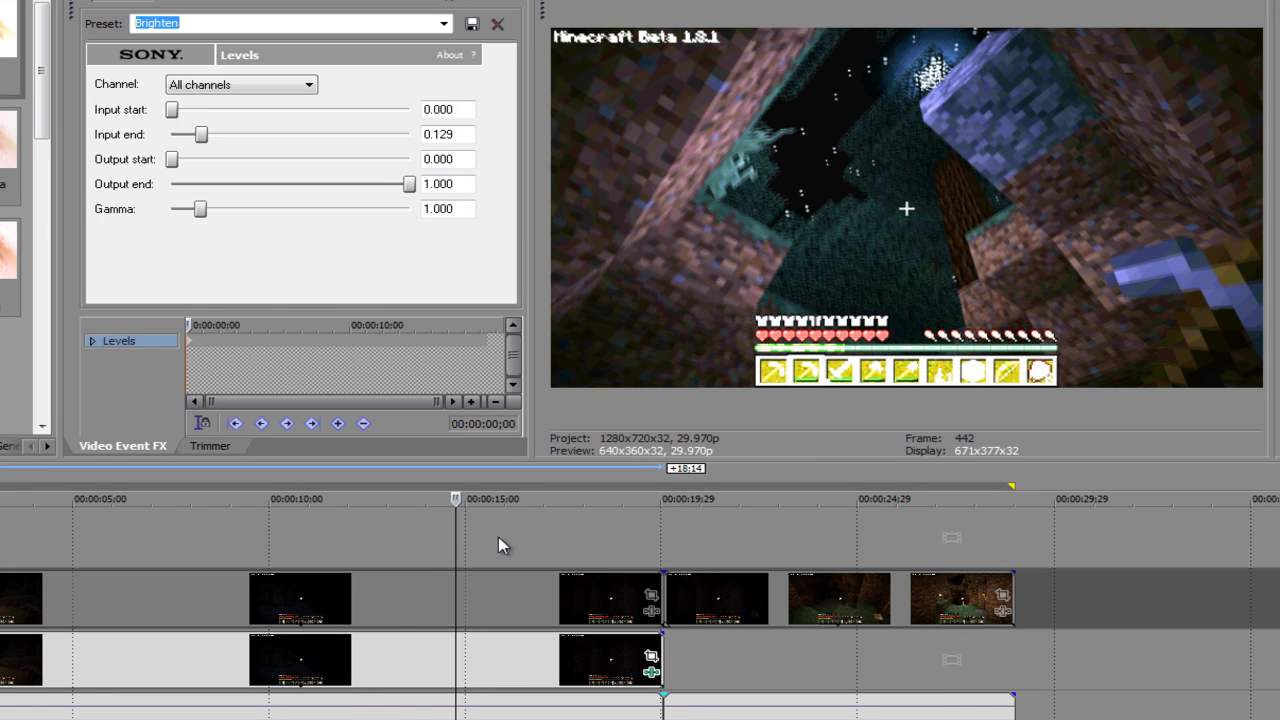
left_click(498, 536)
left_click(551, 539)
left_click(600, 545)
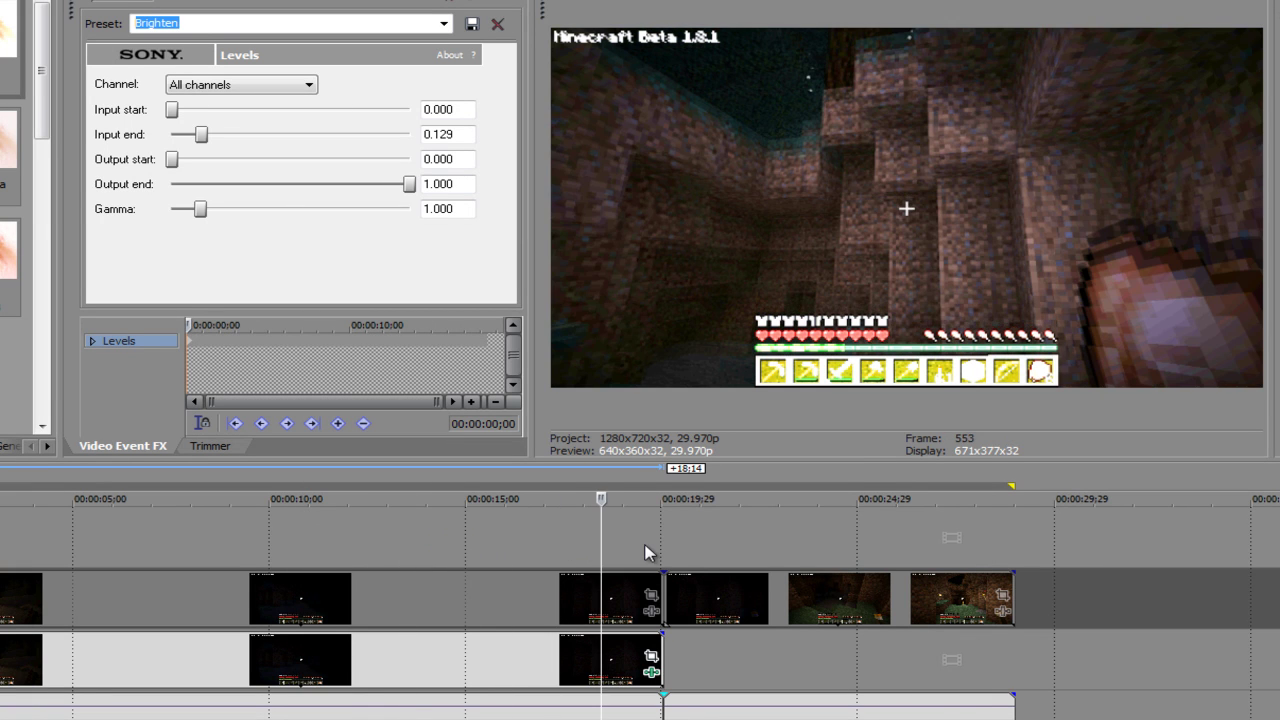
left_click(655, 545)
left_click(680, 549)
left_click(169, 544)
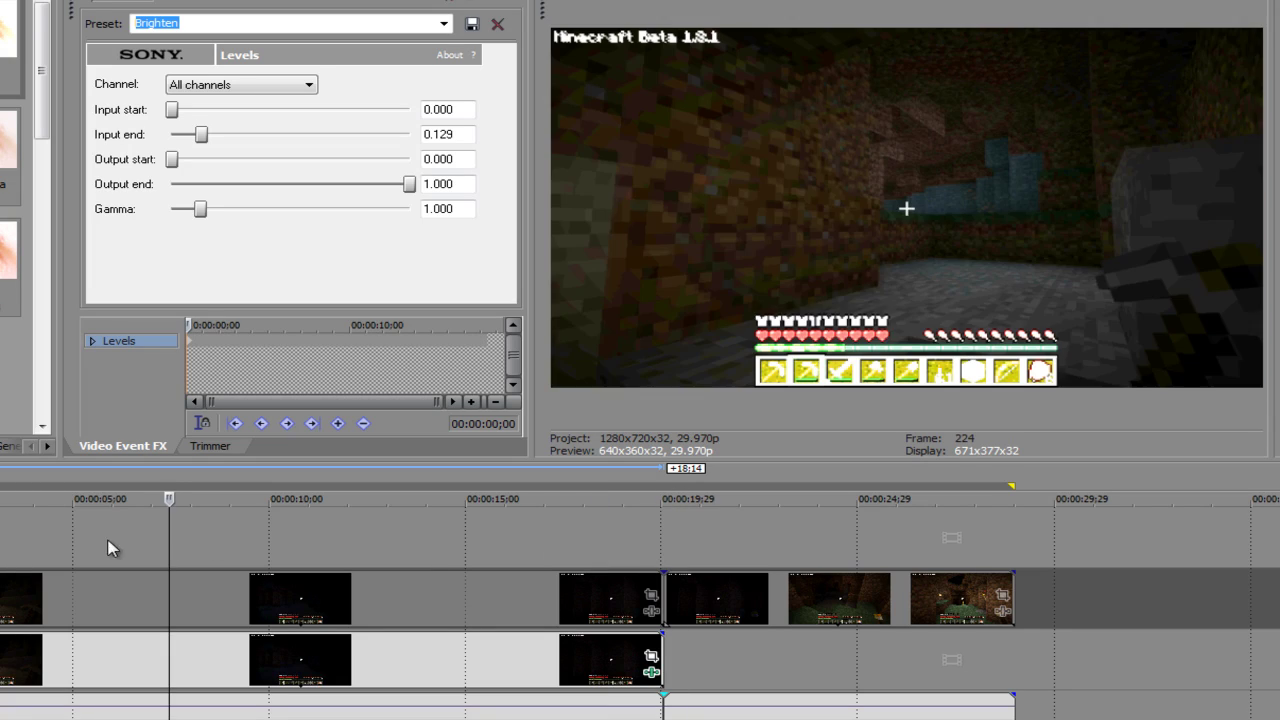
left_click(50, 529)
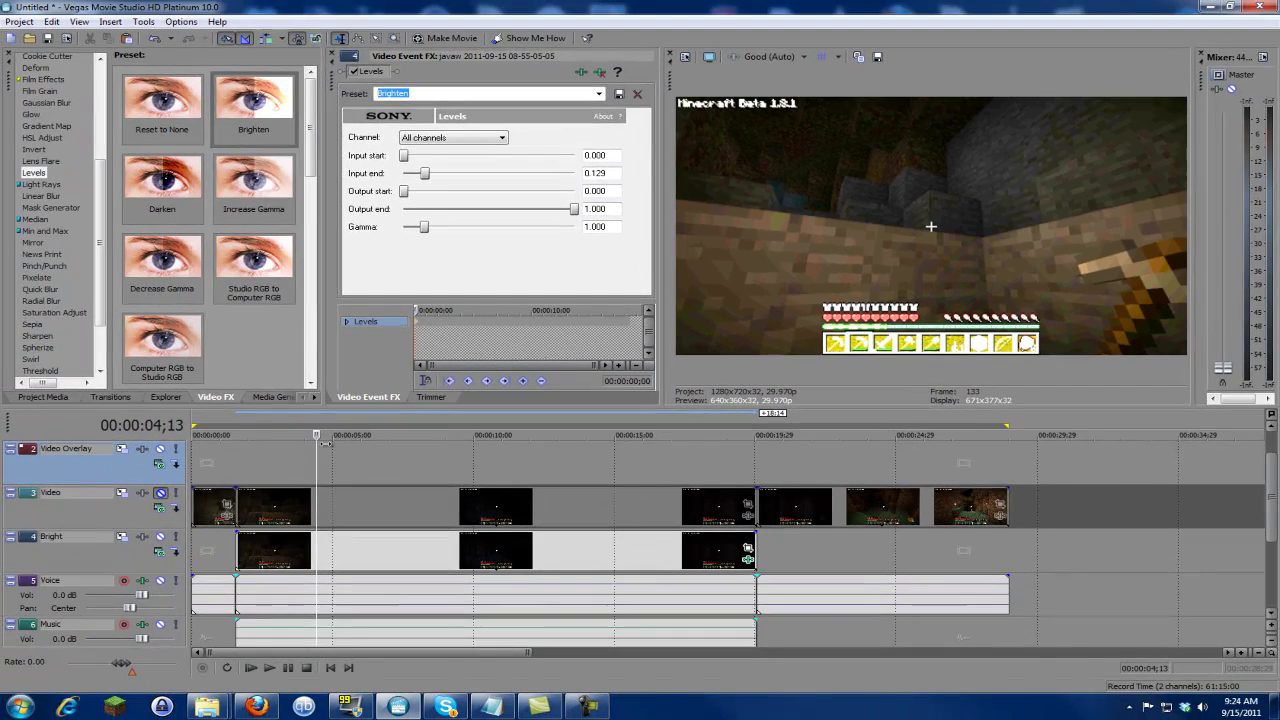
Unmute the Video track and apply the Cookie Cutter preset "Circle Cut Out, Center, Blurred" to its dark middle segment.
left_click(160, 493)
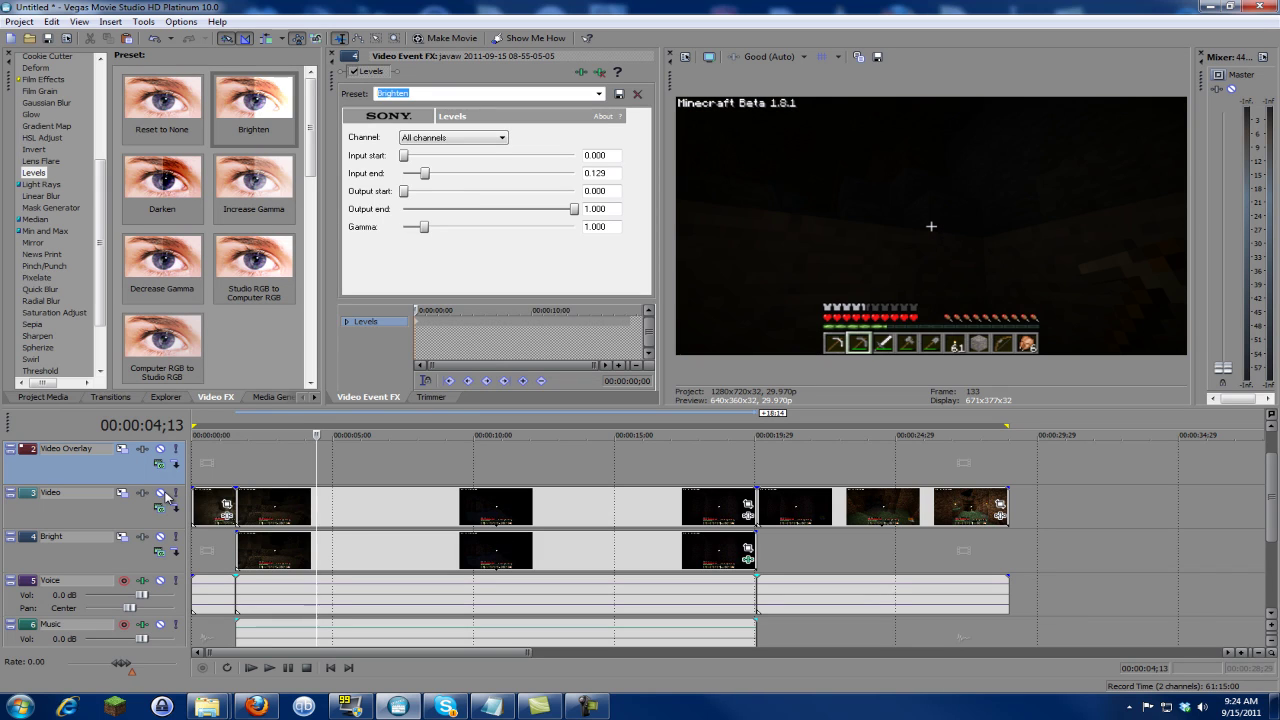
left_click(264, 457)
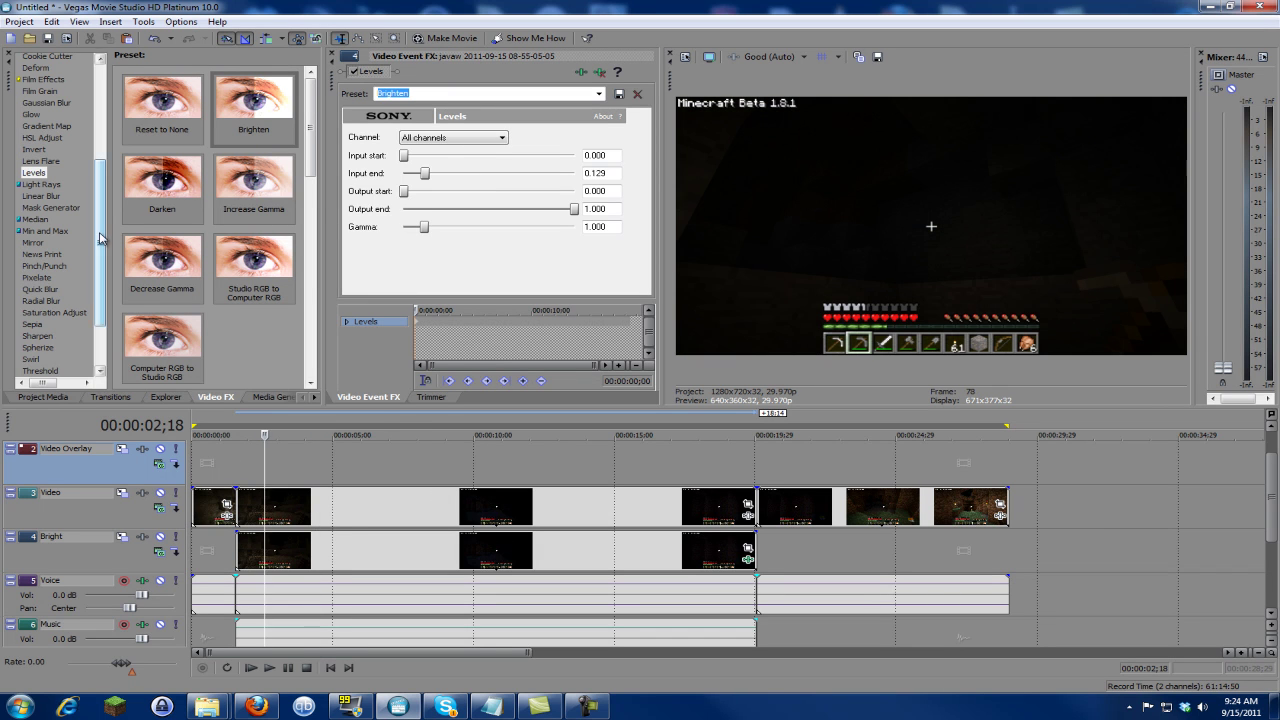
left_click_drag(101, 233, 105, 178)
left_click_drag(197, 285, 192, 229)
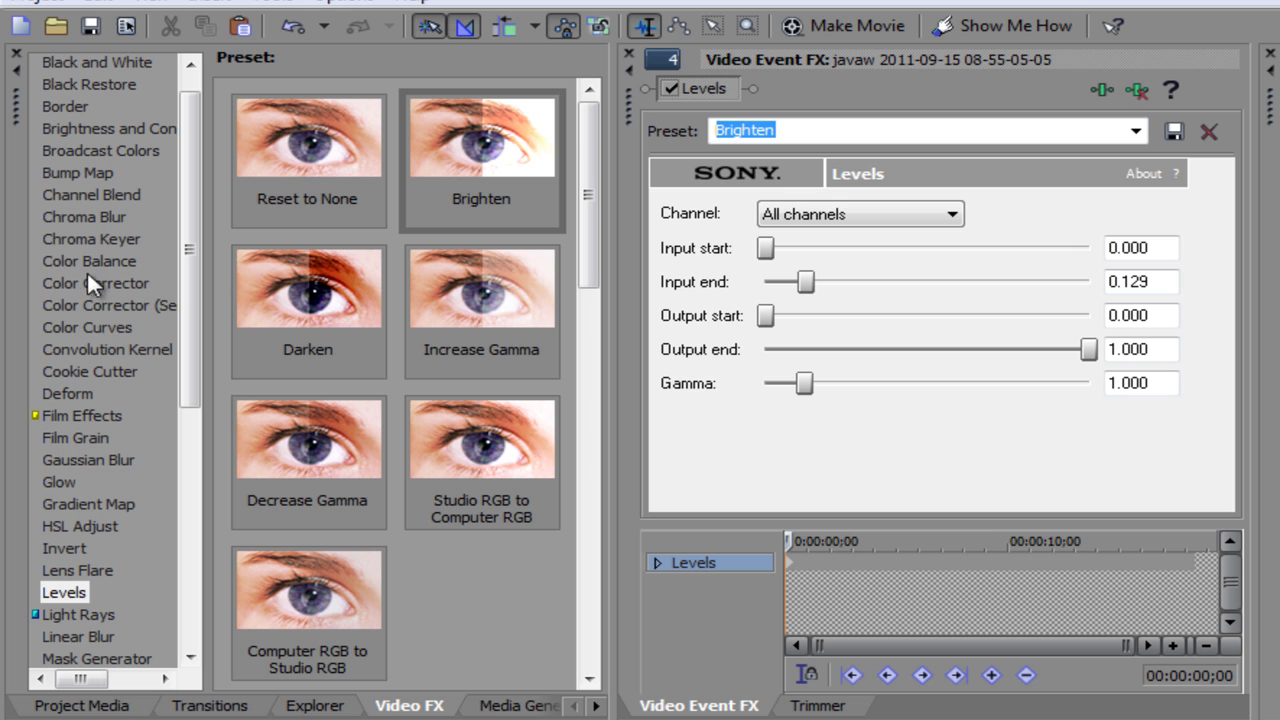
left_click(87, 371)
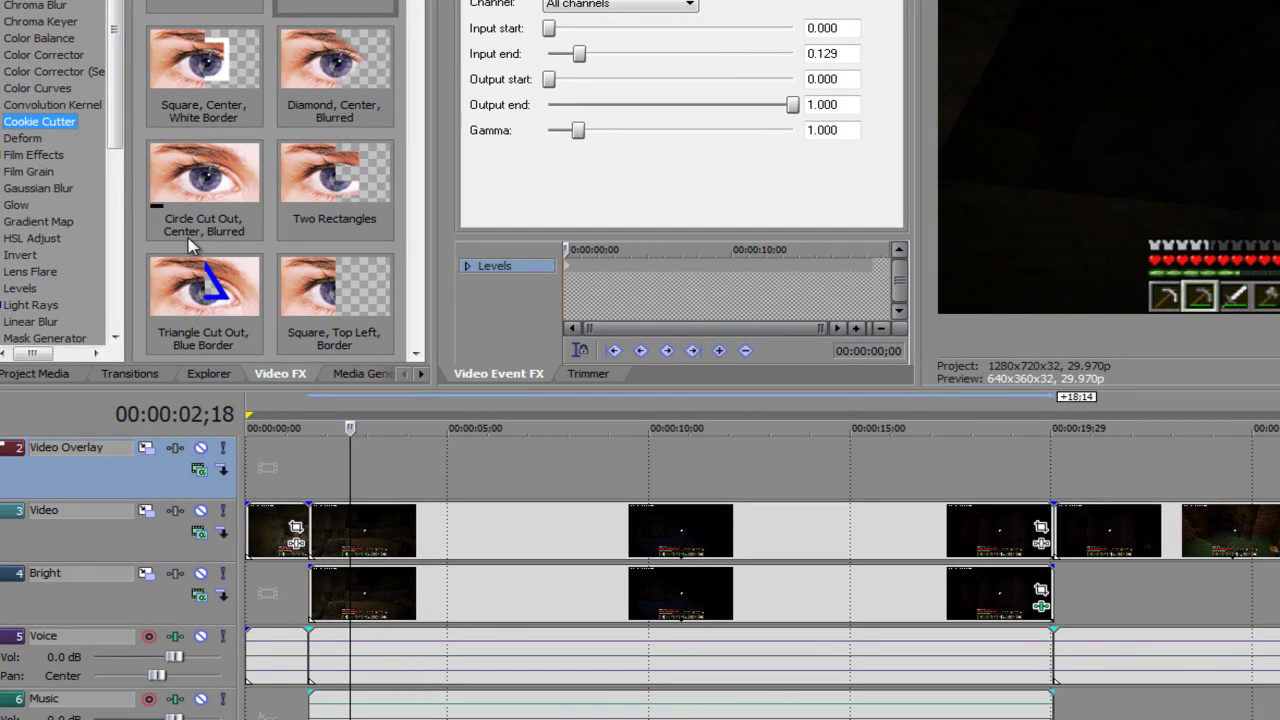
left_click(210, 188)
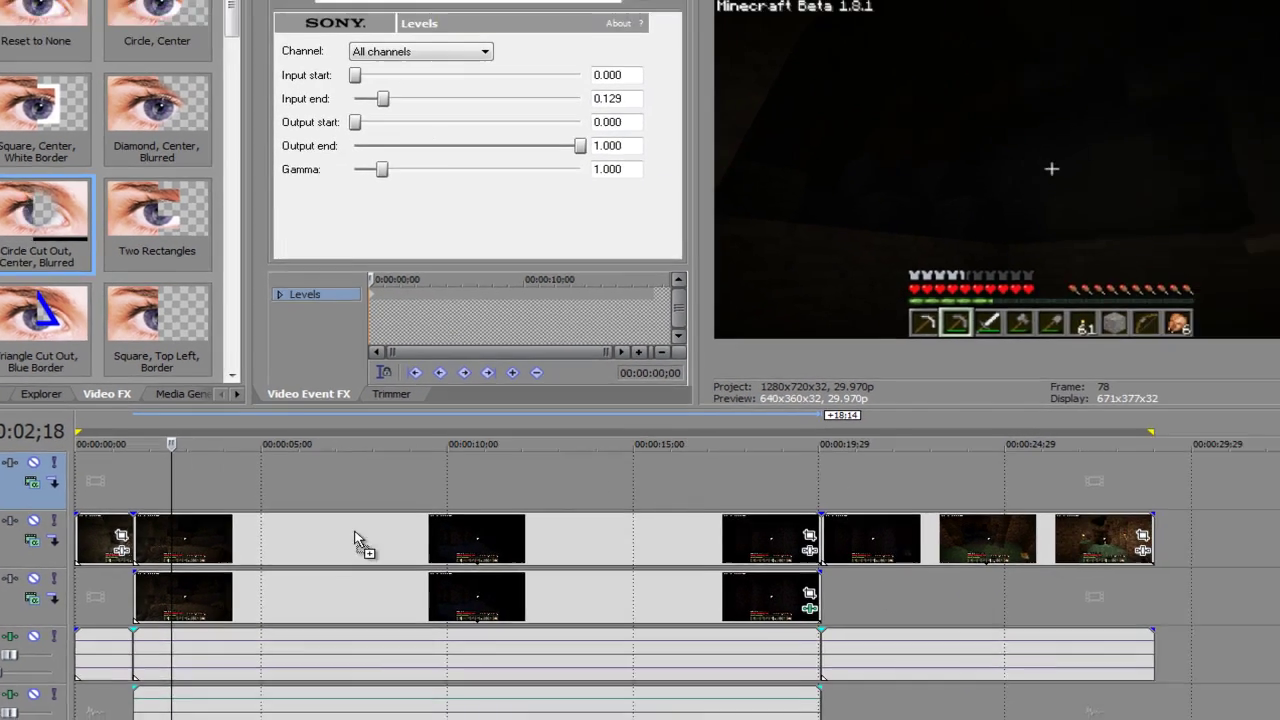
left_click_drag(355, 540, 328, 541)
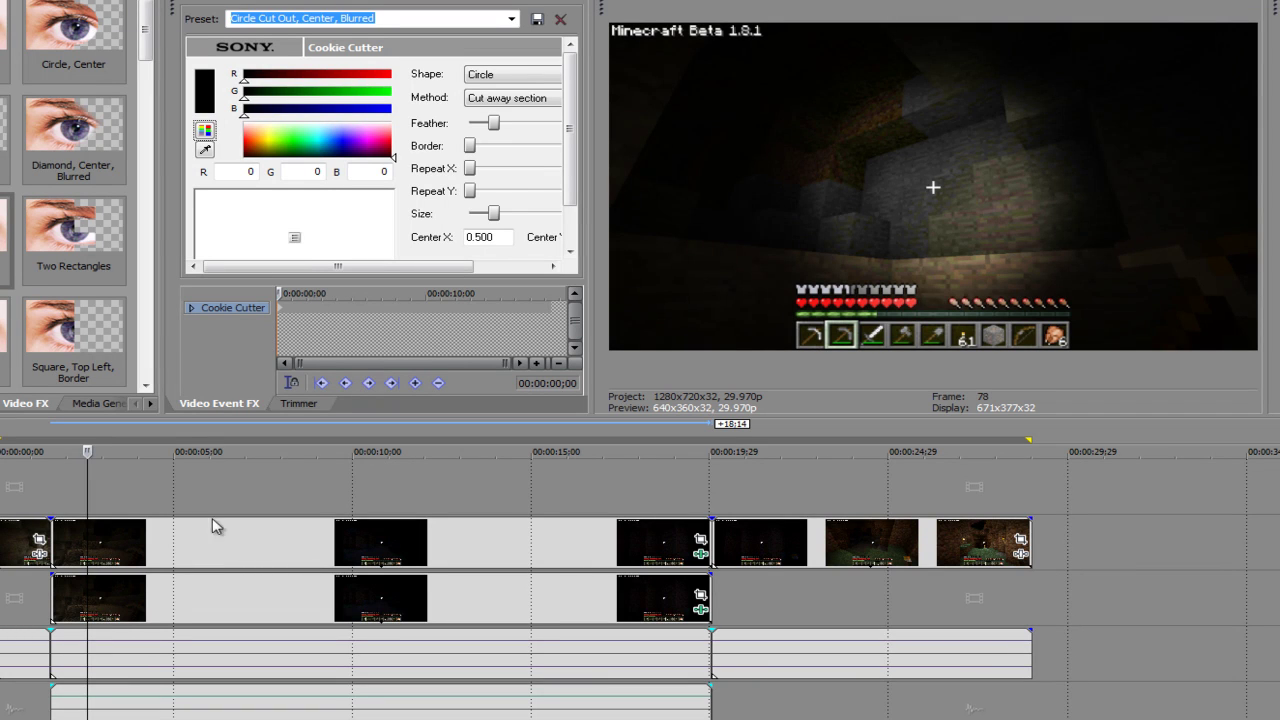
Examine the circular cut-out over the brightened footage at several points throughout the dark segment.
left_click(108, 498)
left_click(157, 489)
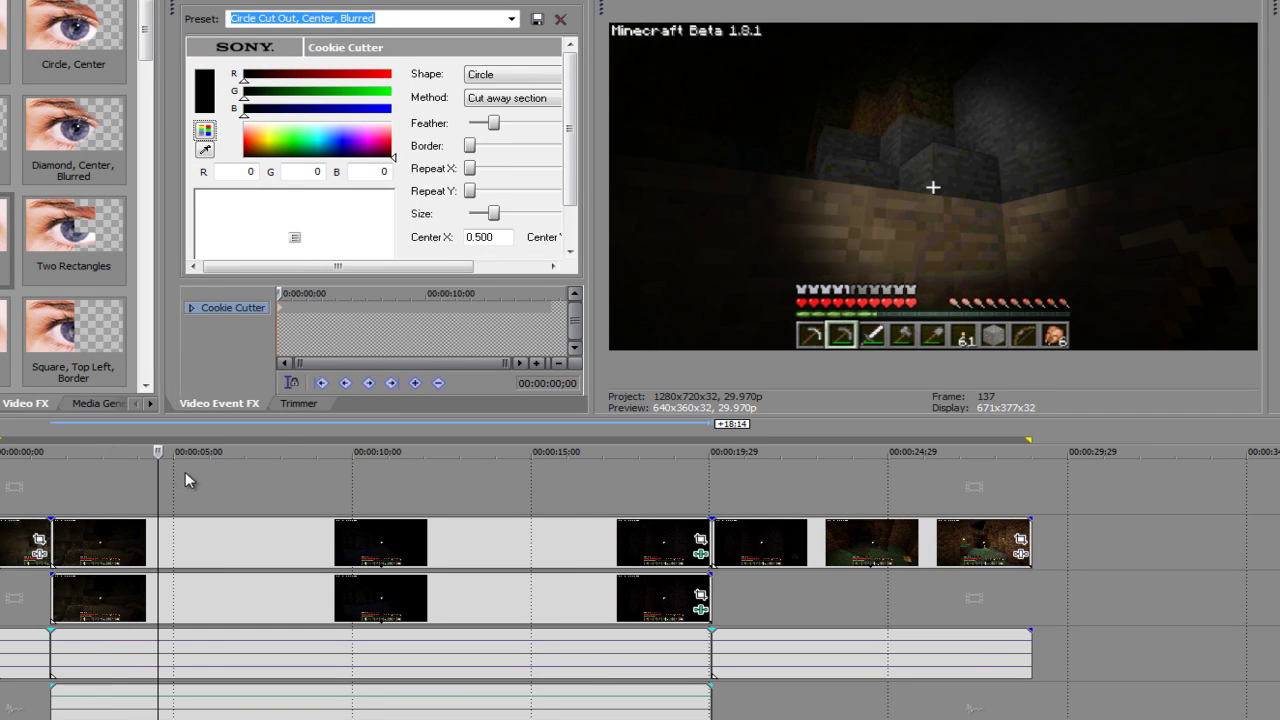
left_click(207, 479)
left_click(289, 491)
left_click(356, 492)
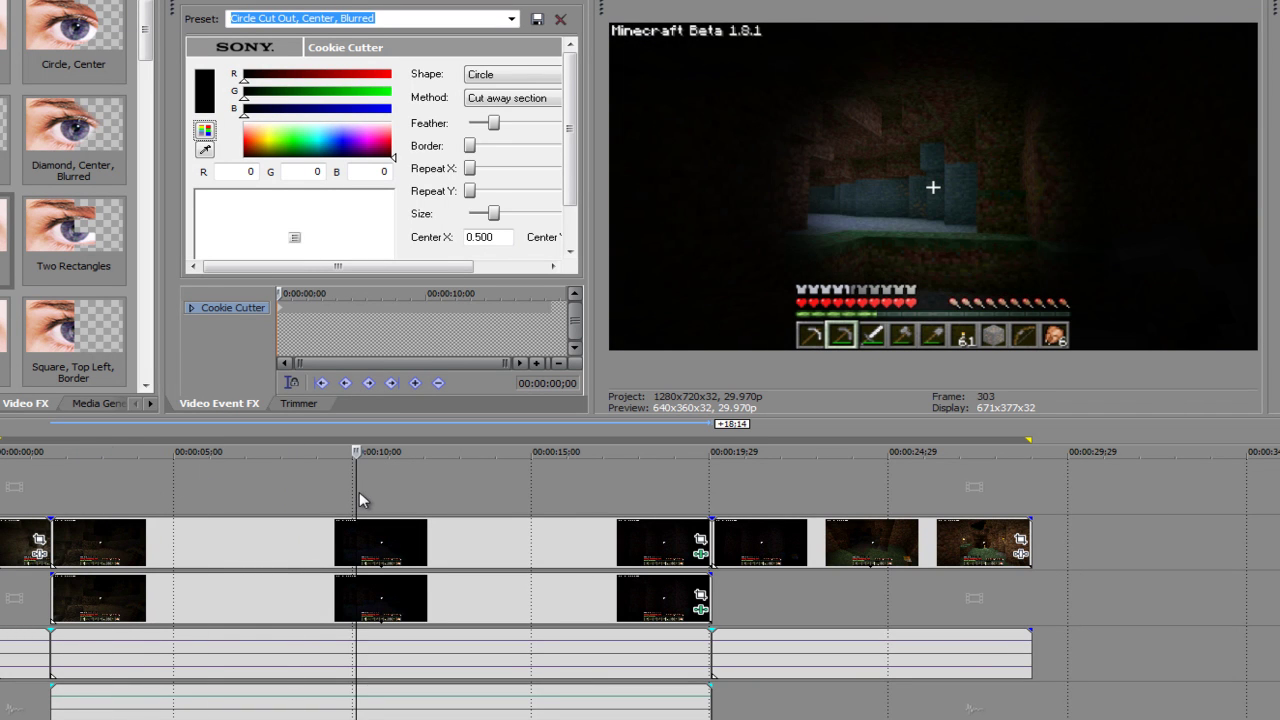
left_click(374, 492)
left_click(403, 492)
left_click(448, 495)
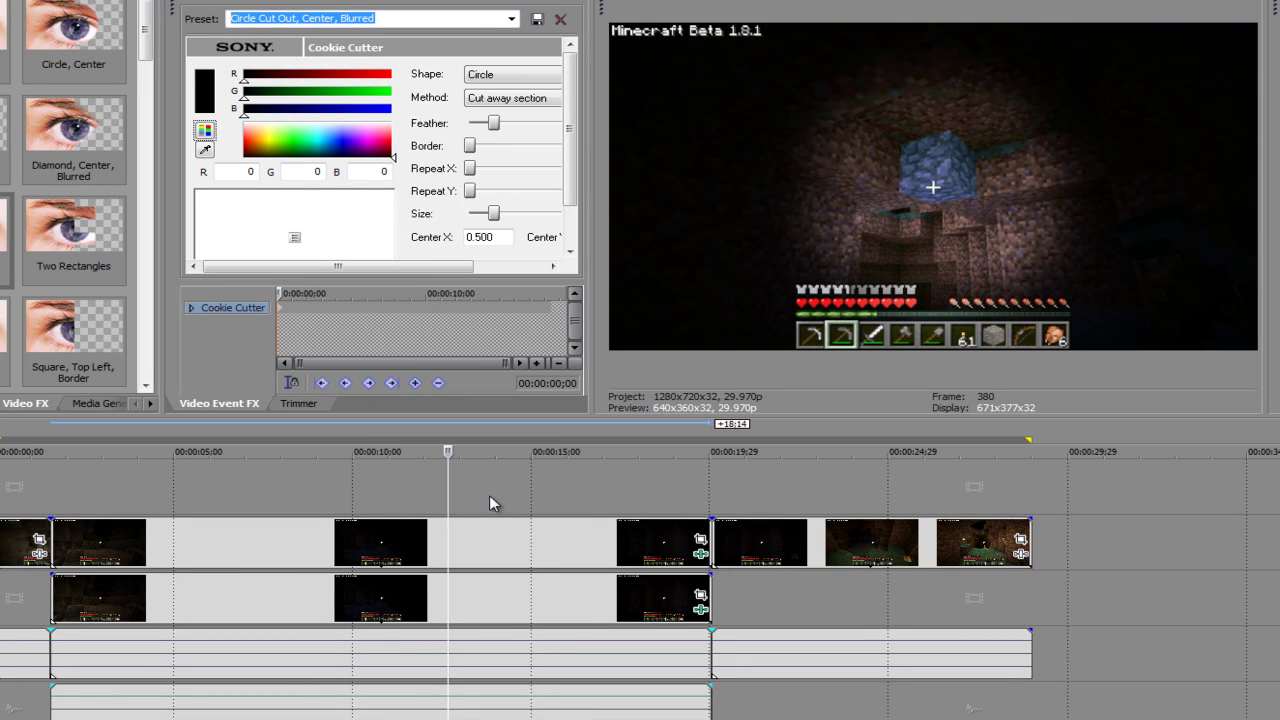
left_click(489, 495)
left_click(540, 494)
left_click(589, 492)
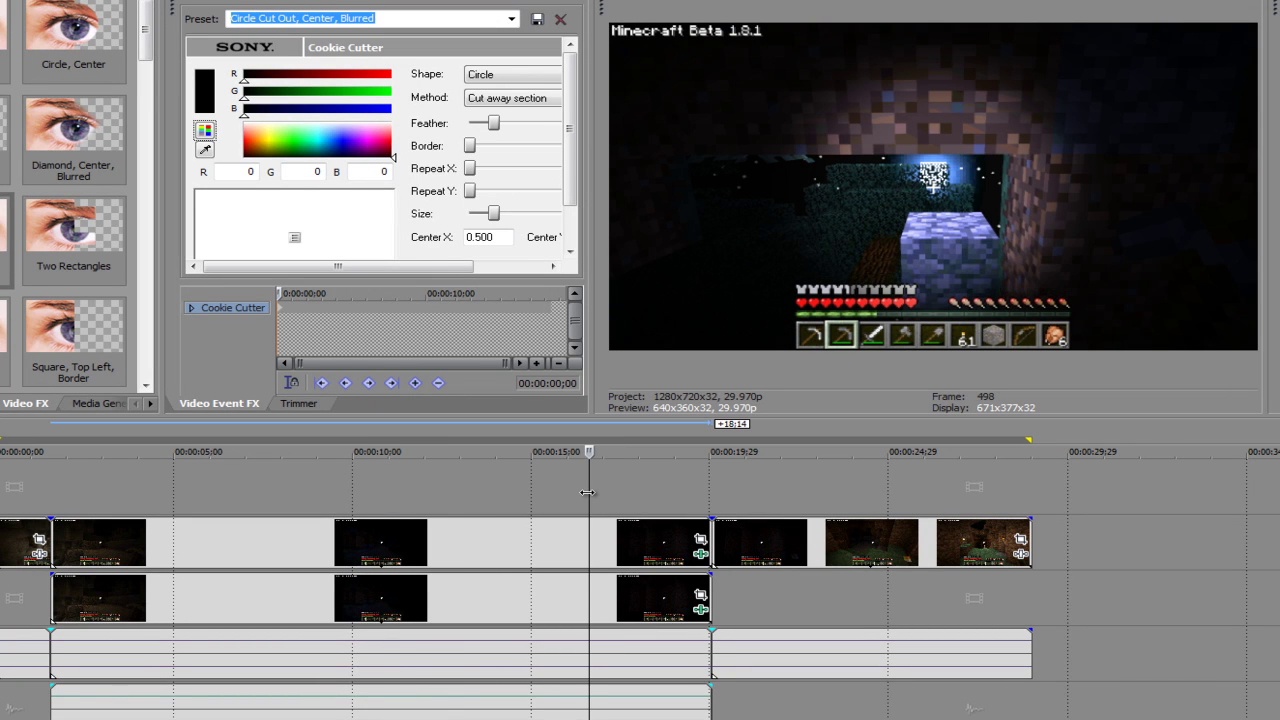
left_click(621, 492)
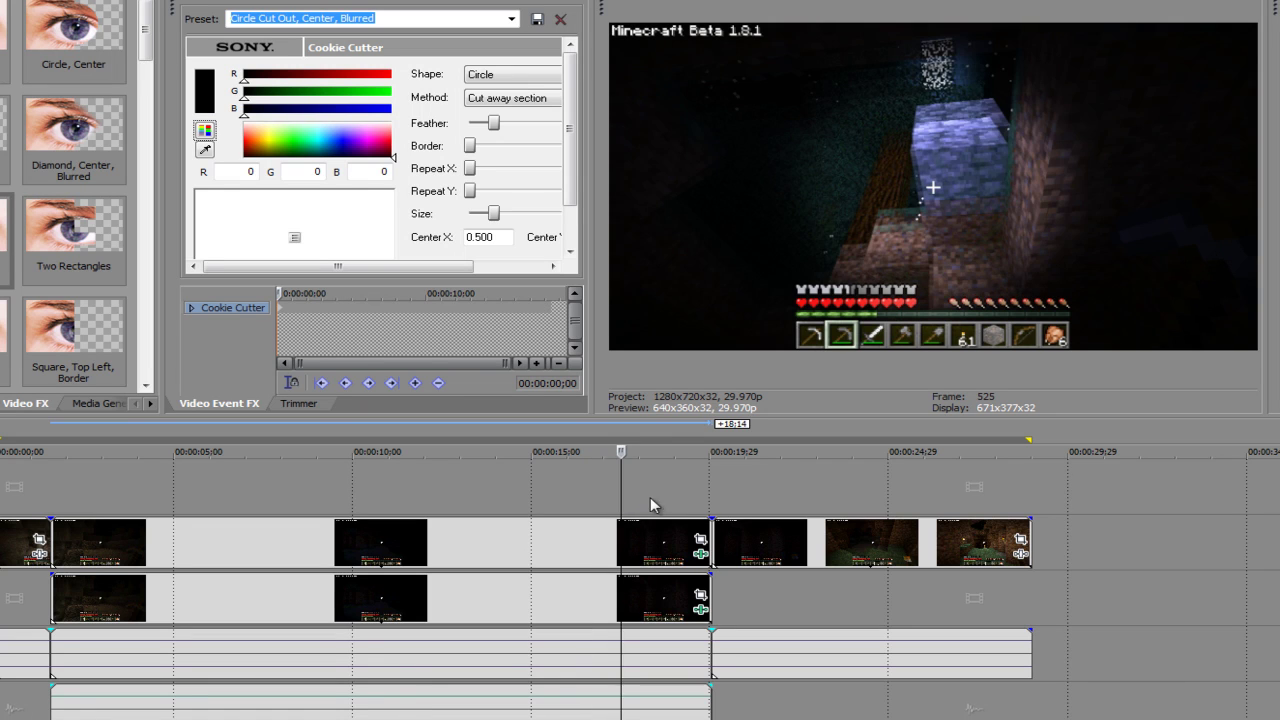
left_click(666, 497)
left_click(688, 505)
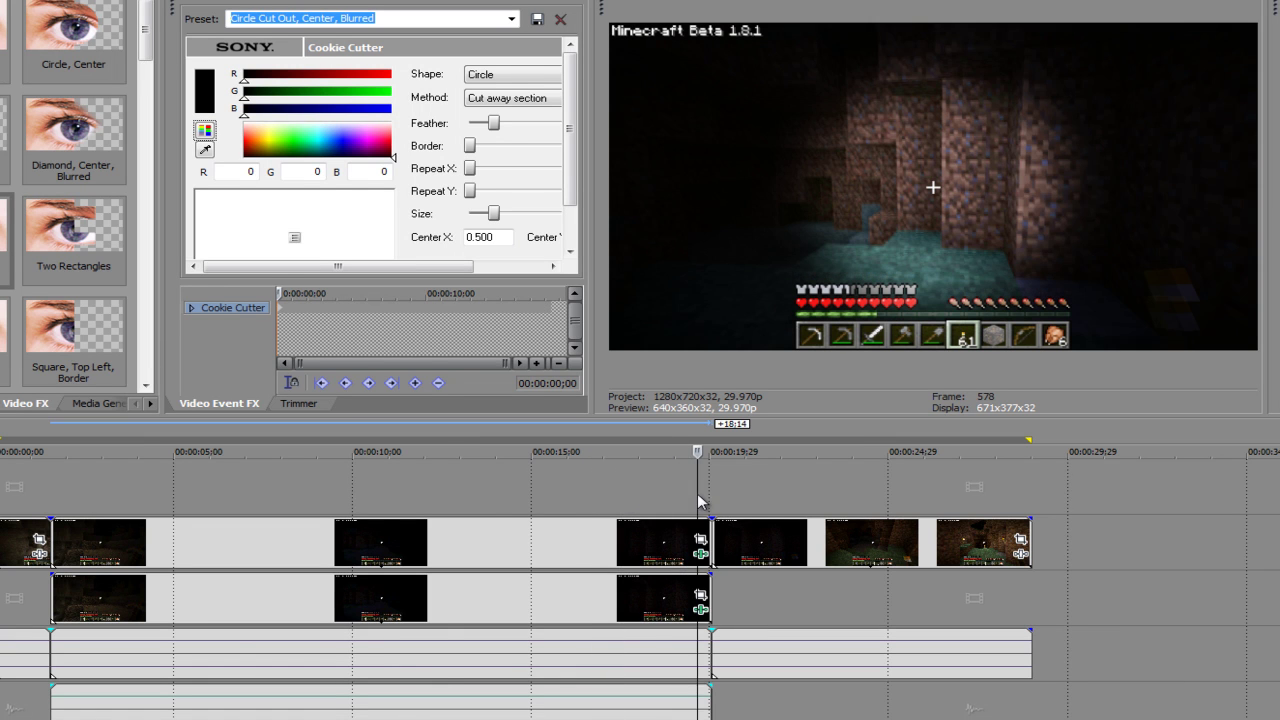
left_click(616, 490)
left_click(446, 489)
left_click(408, 489)
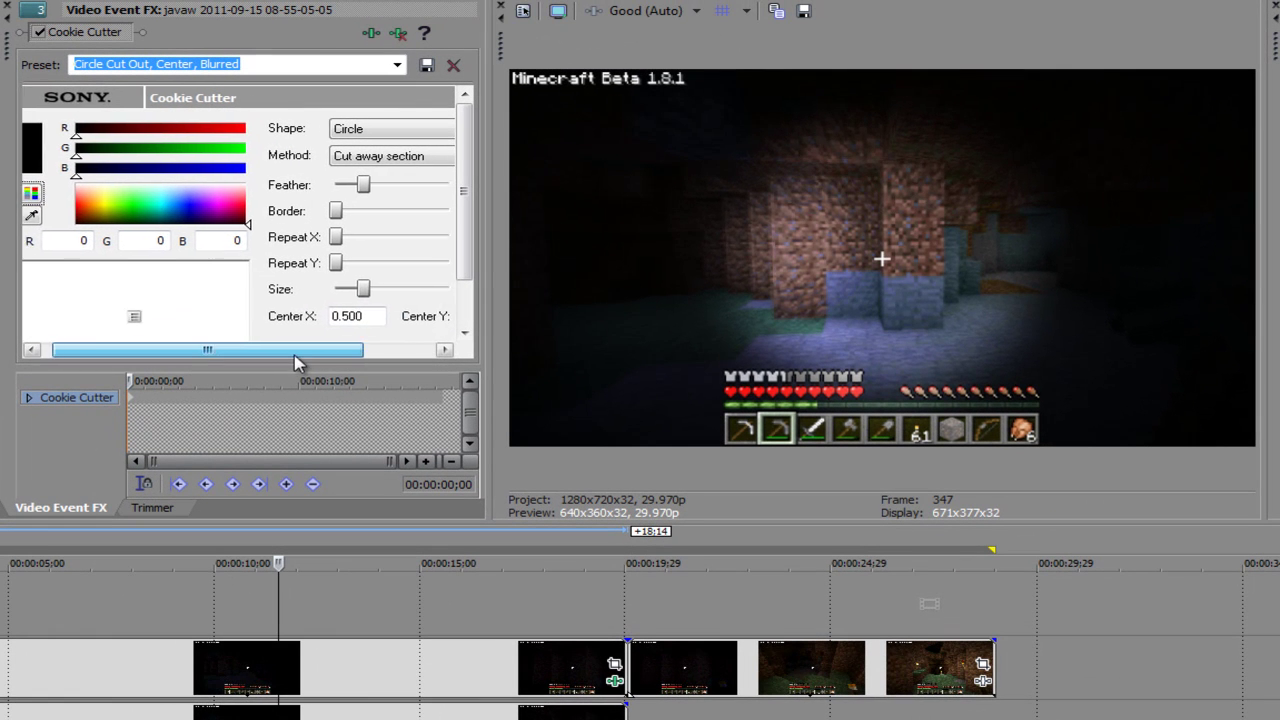
Set the Cookie Cutter size to 0.340 and check the enlarged circle near the start of the dark segment.
left_click_drag(296, 356, 323, 287)
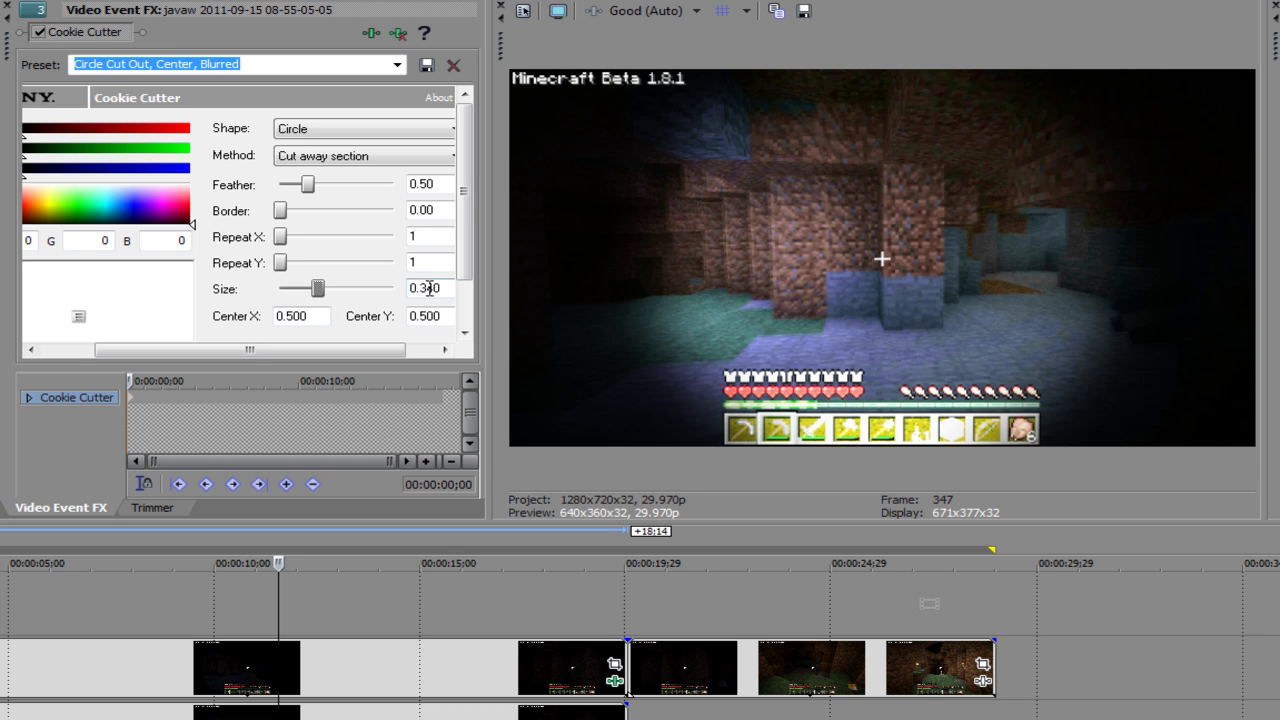
left_click(20, 617)
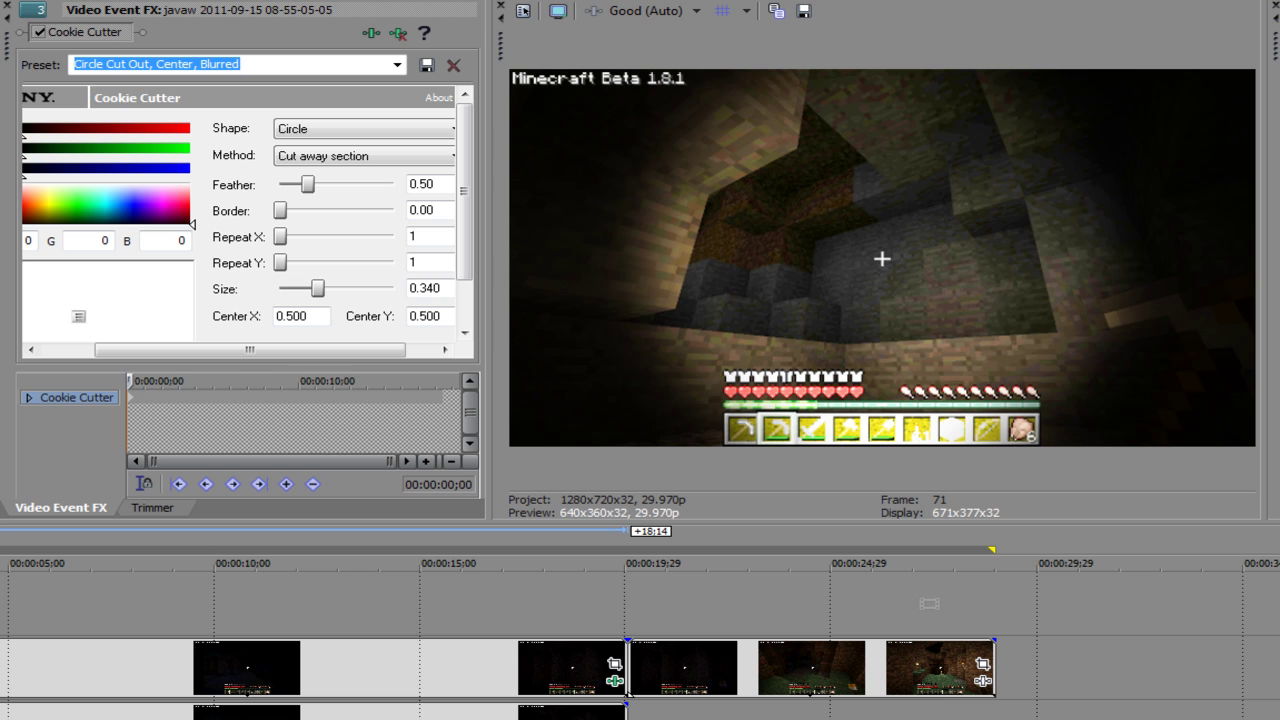
Play the project from the very beginning through the dark passage into the torch-lit footage, then stop playback.
key("ctrl+Home")
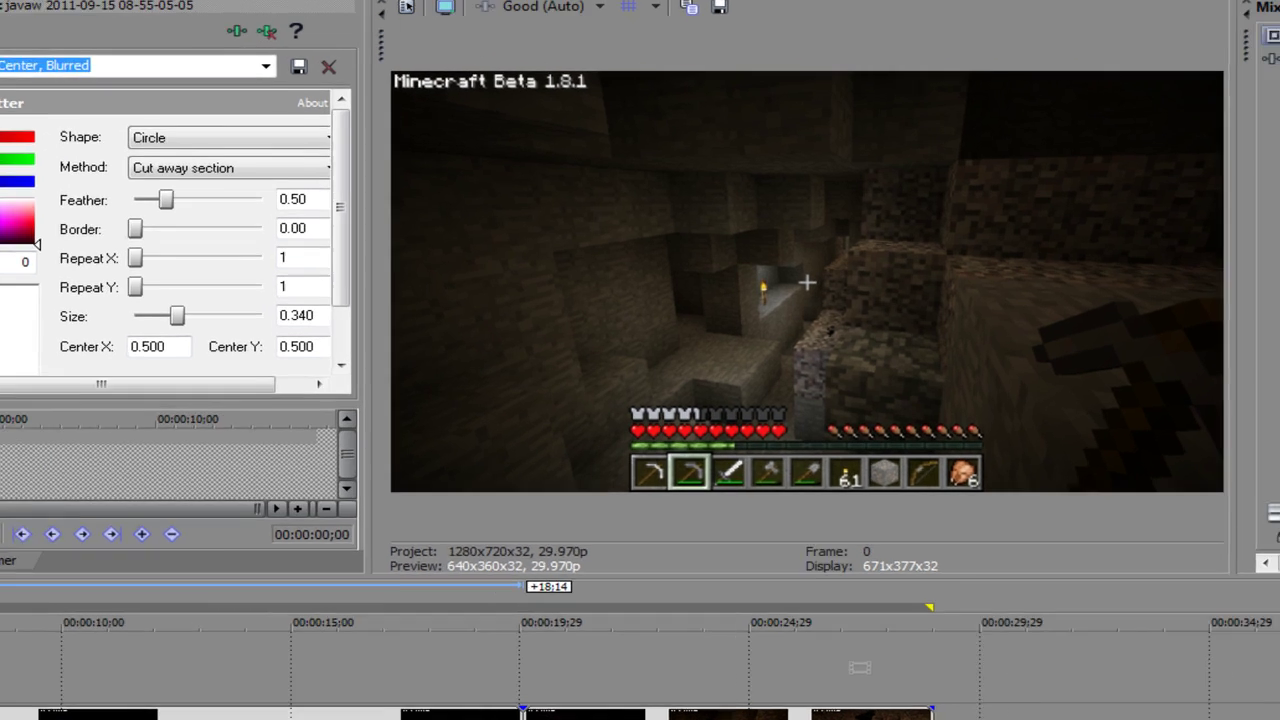
key("space")
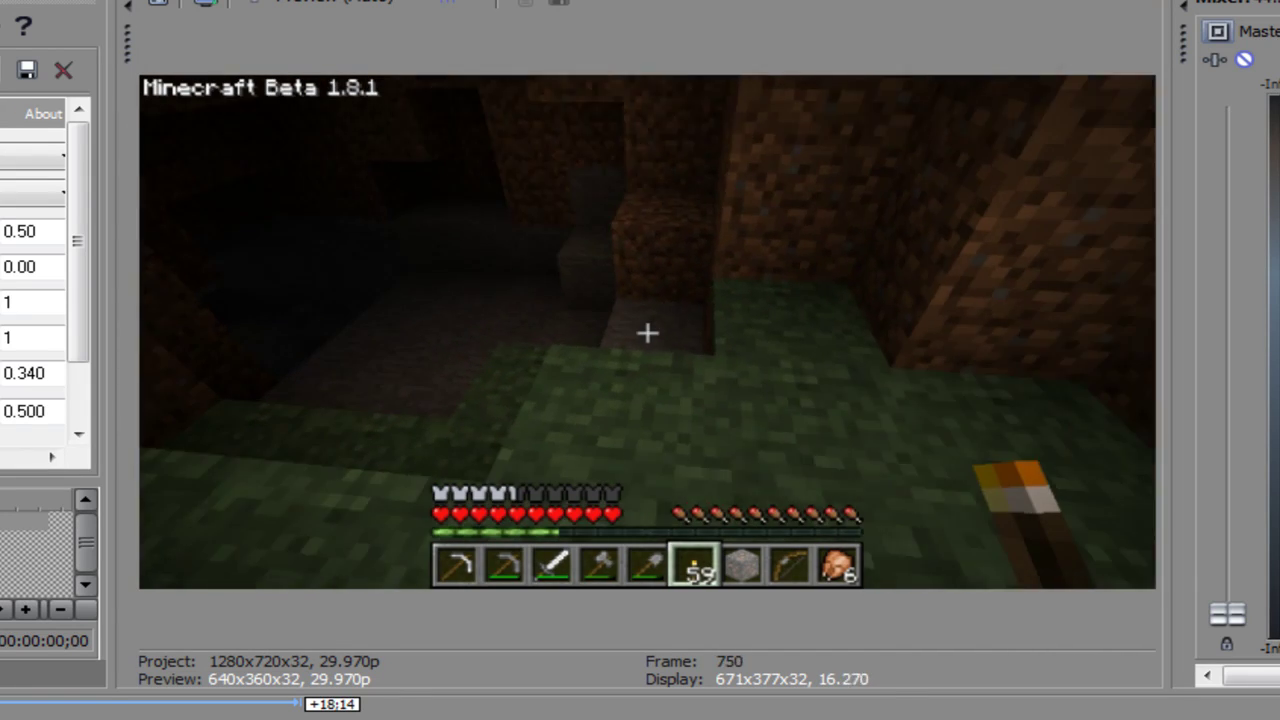
key("space")
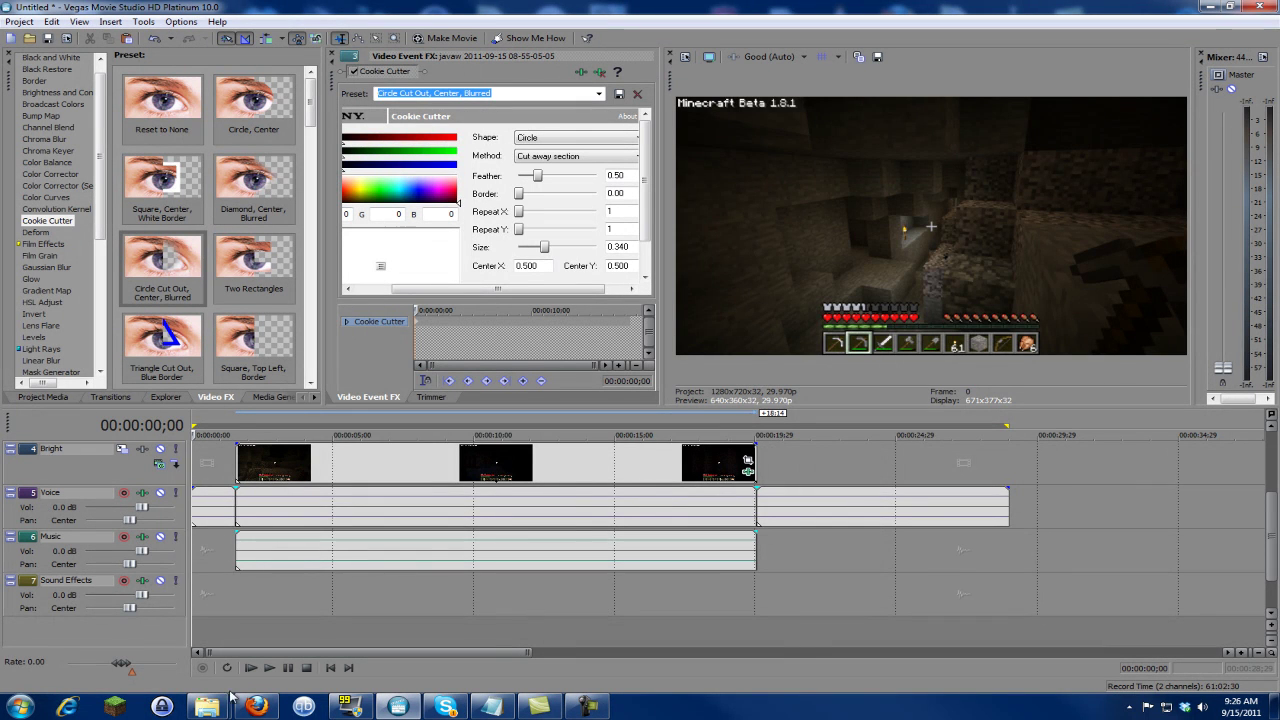
Place CLICK21C.WAV from the project media on the Sound Effects track at the start of the dark segment, 00:00:01;17.
left_click(237, 598)
scroll(236, 600, "up", 3)
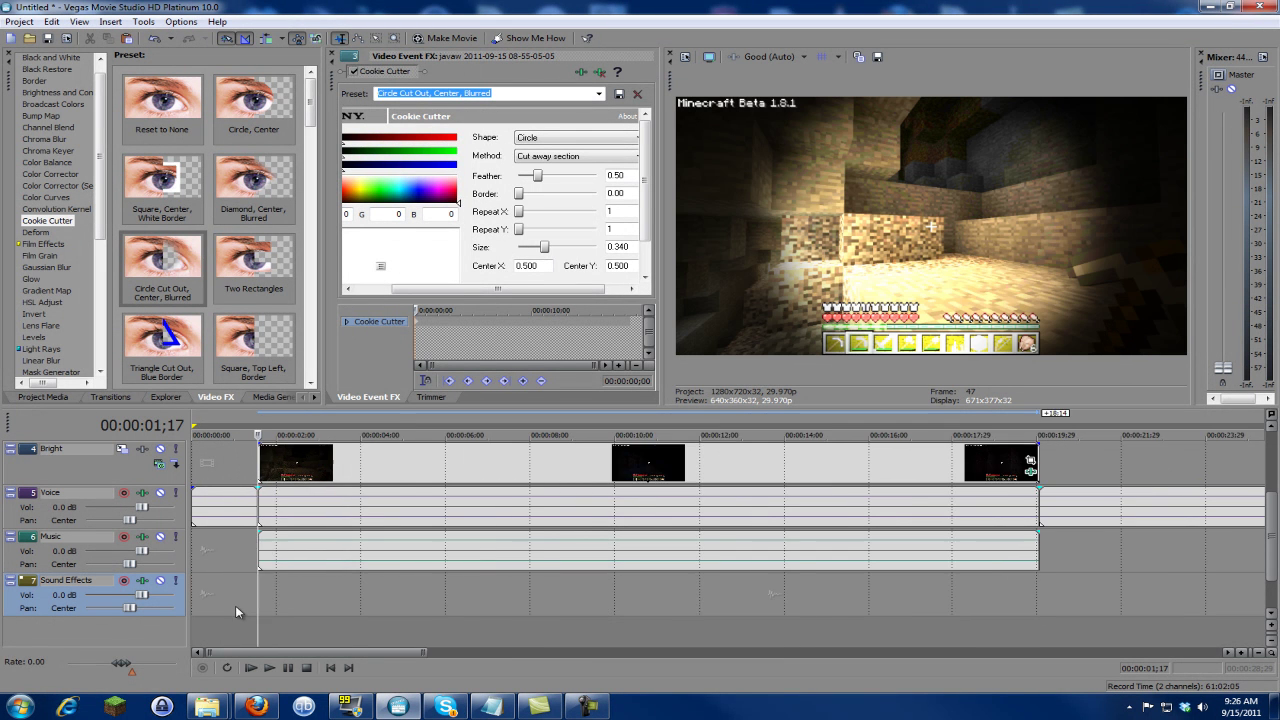
left_click(44, 397)
left_click(180, 94)
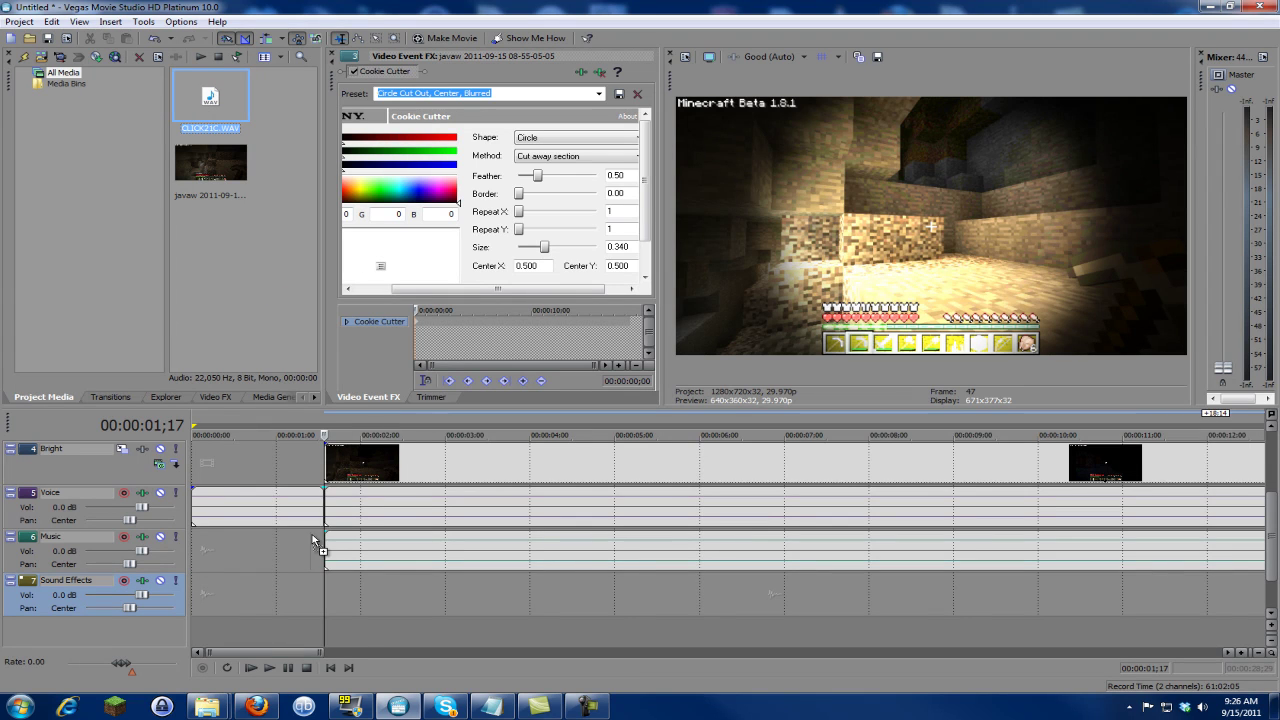
left_click_drag(312, 541, 325, 598)
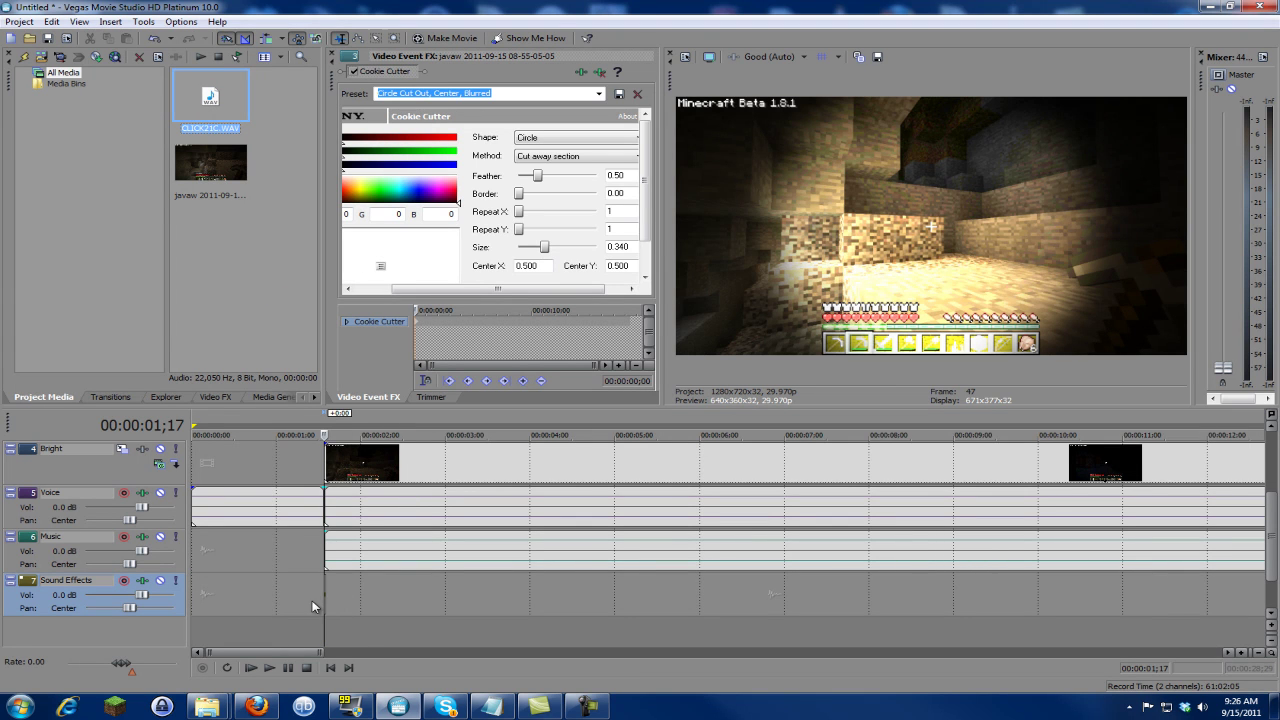
Select the range 00:00:01;06 to 00:00:01;26 around the click sound, raise the master volume and play the range.
left_click(603, 600)
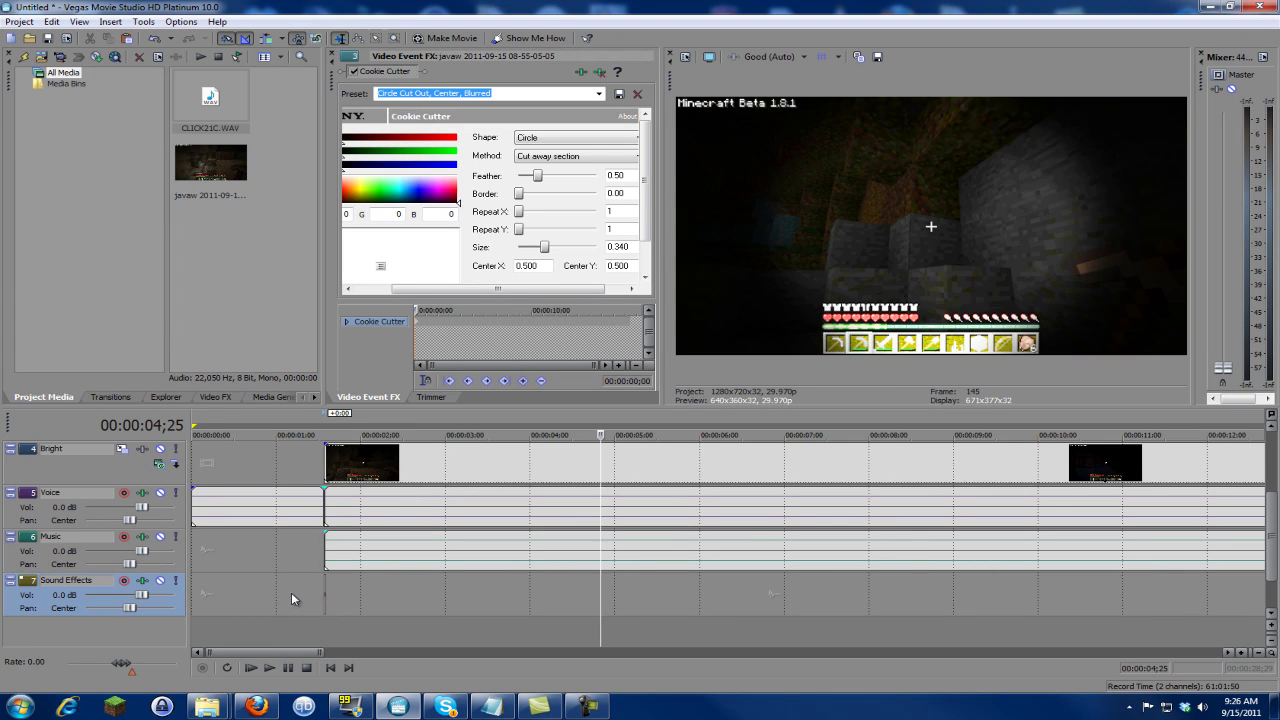
left_click_drag(291, 592, 349, 594)
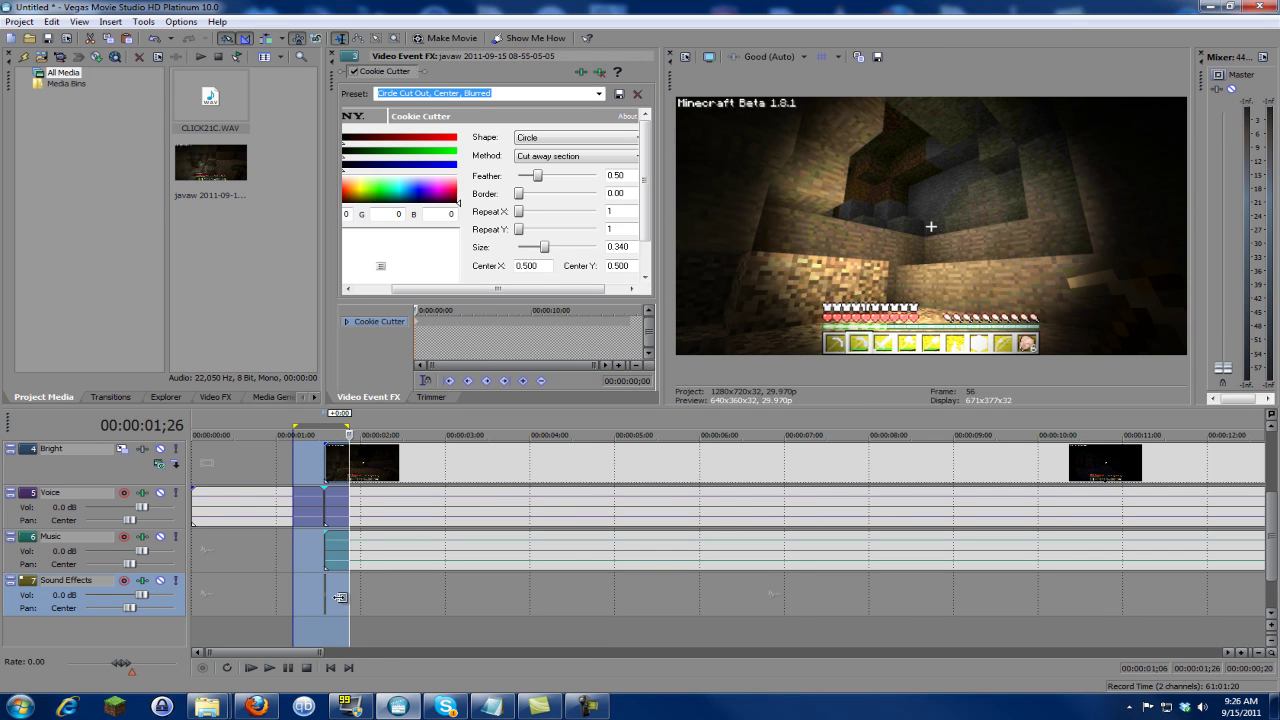
left_click(268, 669)
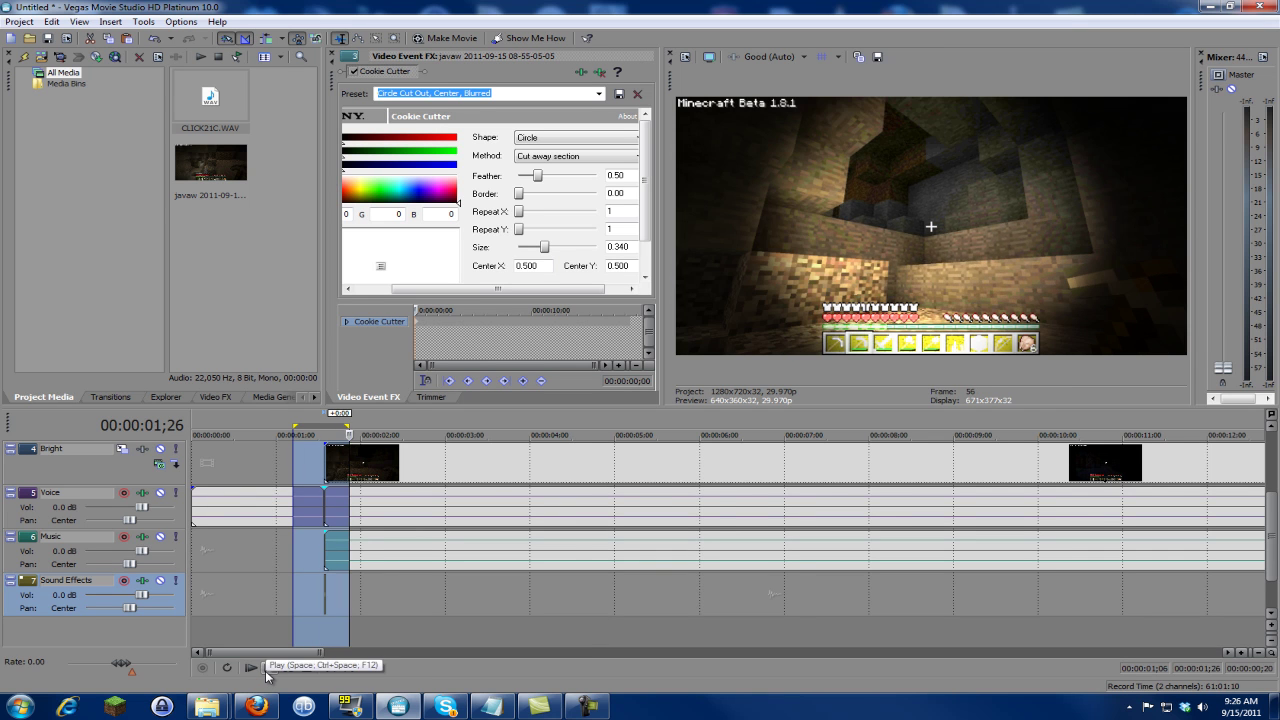
left_click(266, 672)
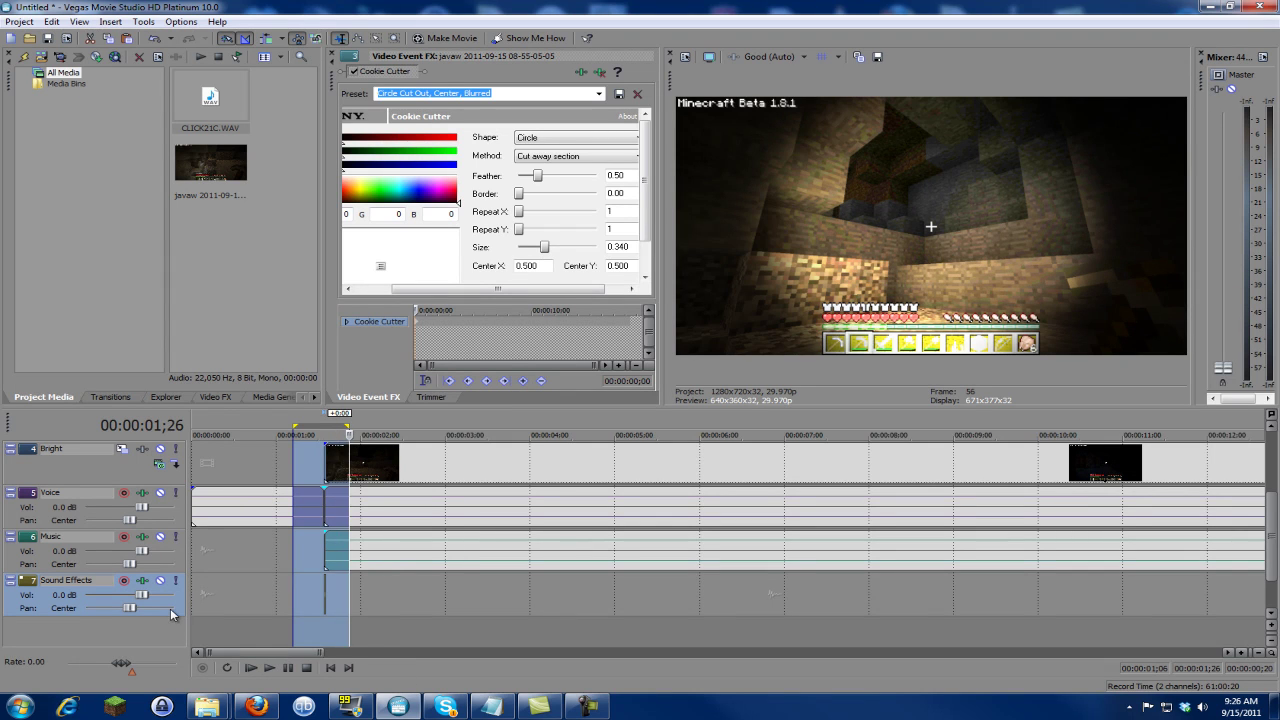
left_click_drag(1221, 369, 1226, 160)
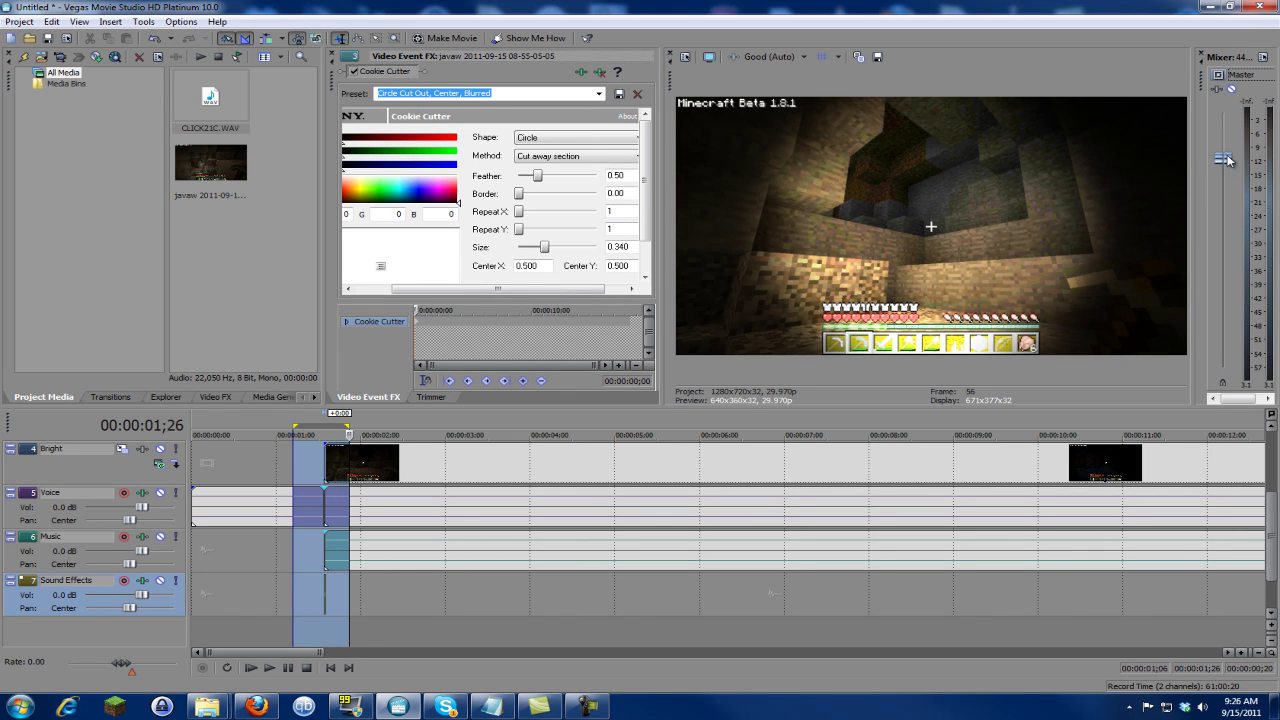
left_click(268, 669)
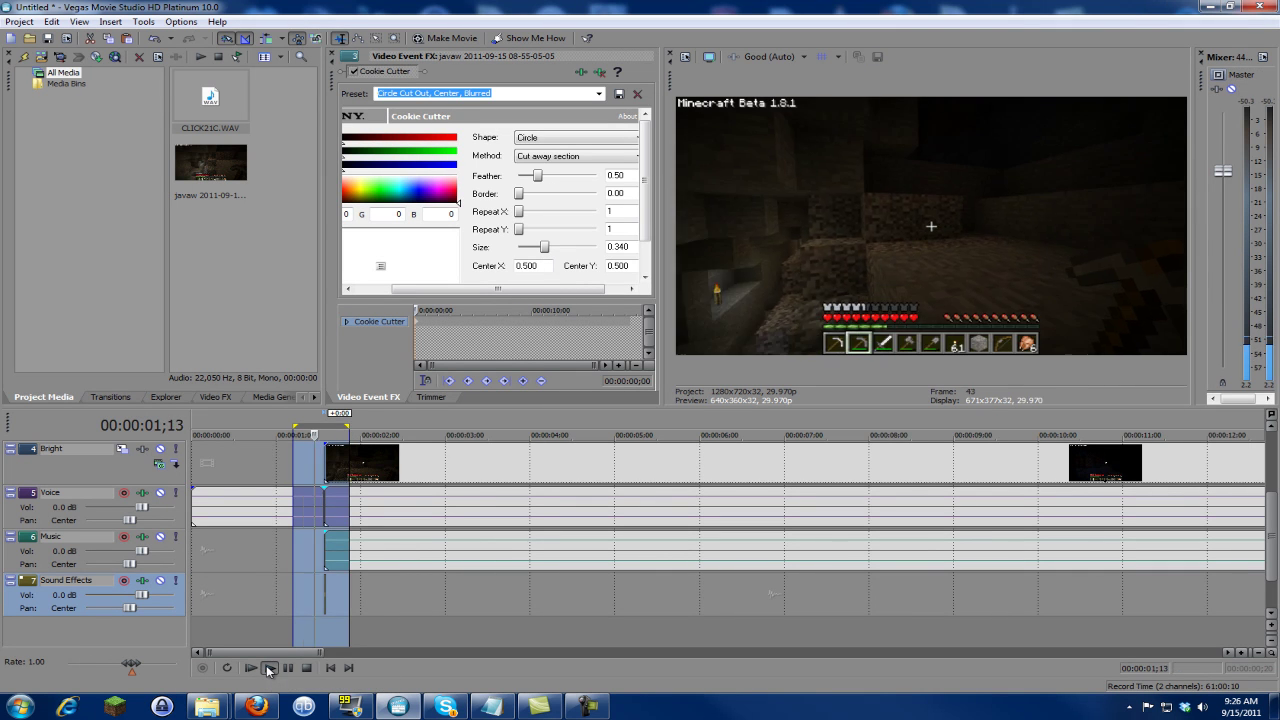
left_click(268, 669)
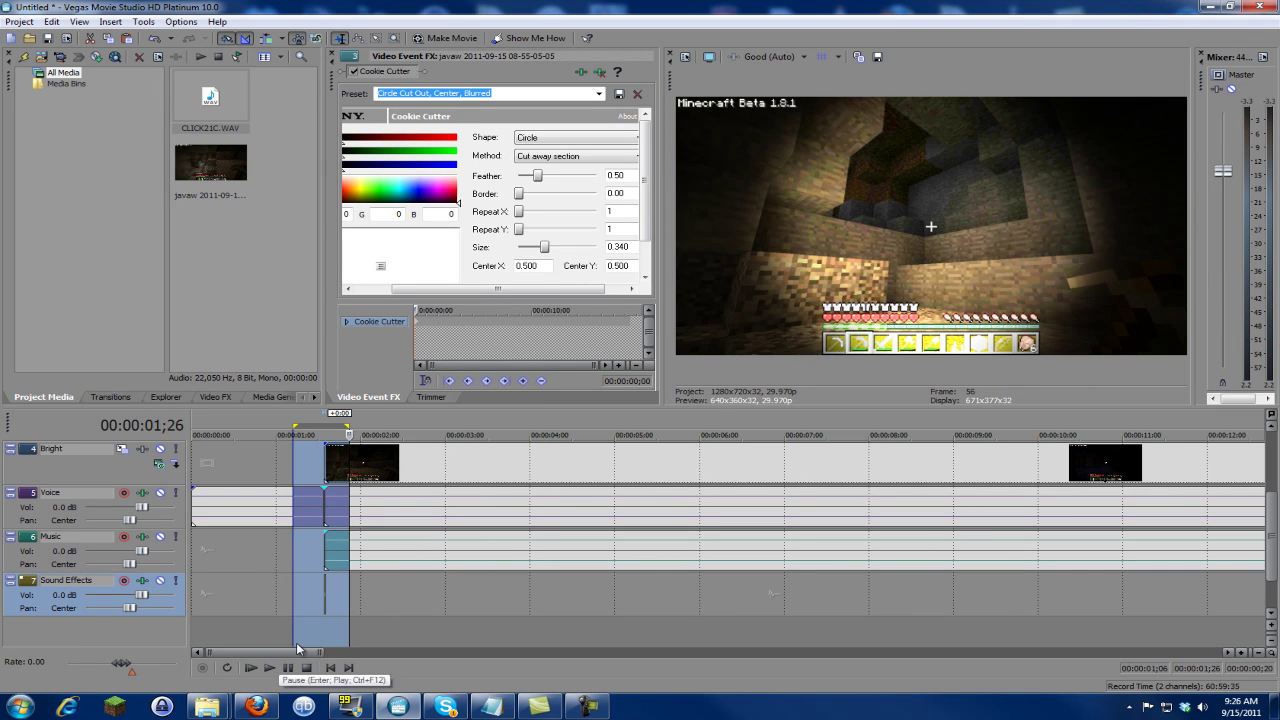
Shift the click sound slightly earlier so it straddles the start of the dark segment.
left_click(345, 603)
scroll(337, 604, "up", 3)
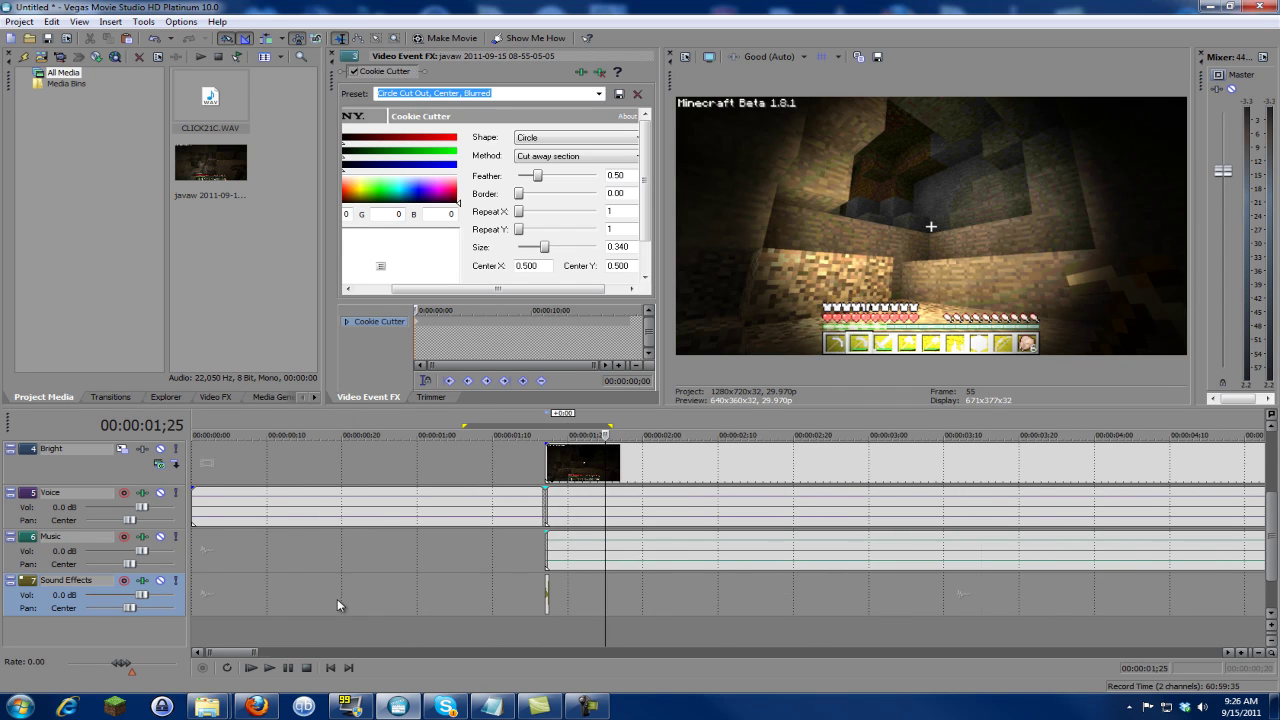
scroll(621, 622, "up", 2)
left_click(662, 607)
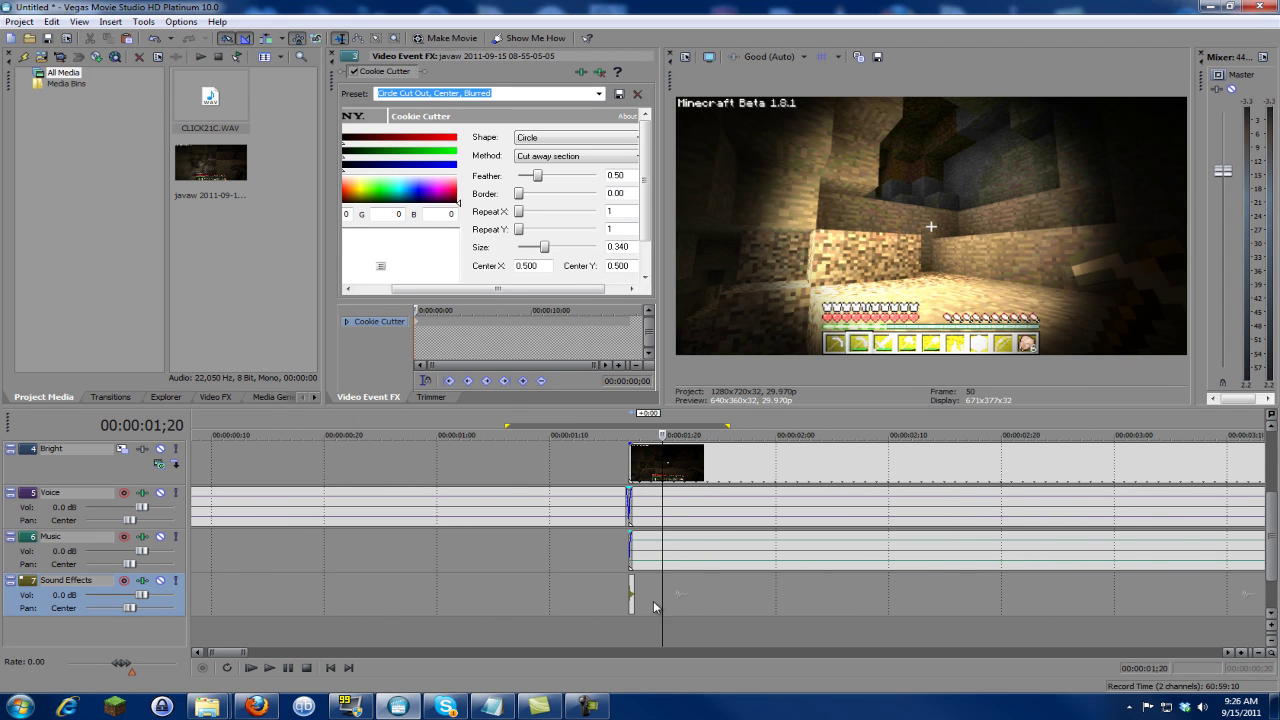
scroll(640, 604, "up", 5)
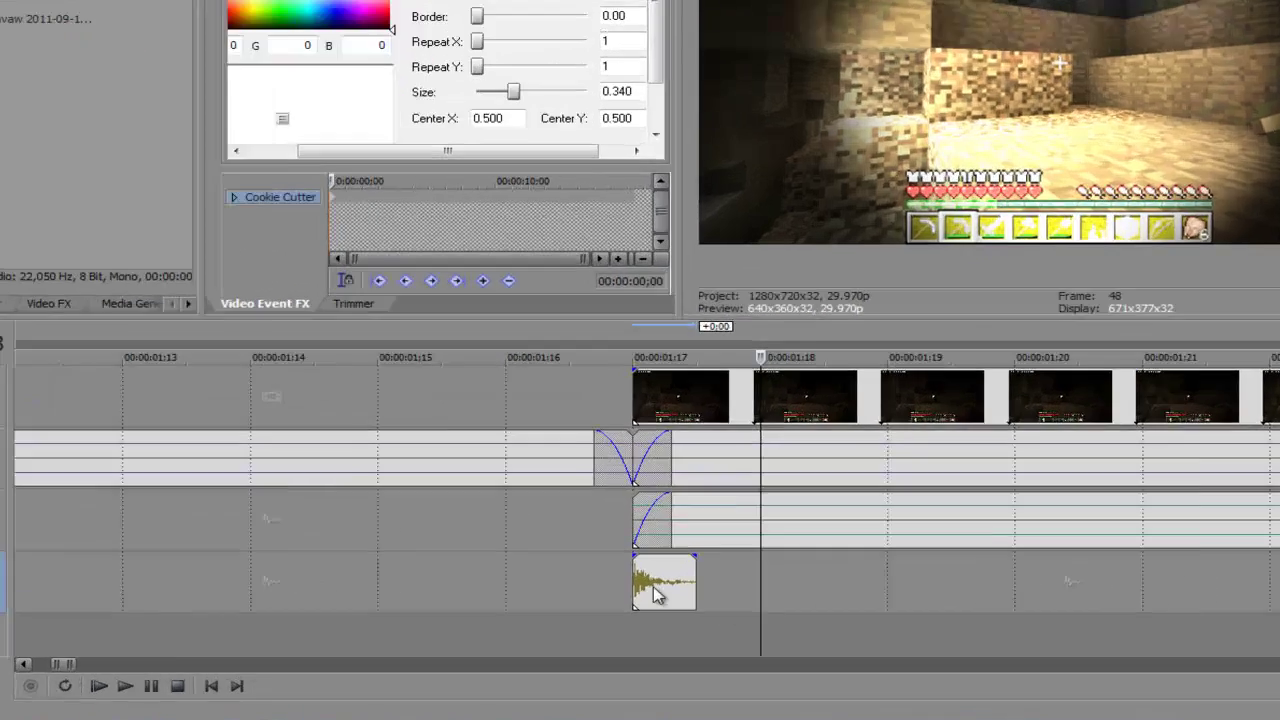
left_click_drag(653, 586, 643, 550)
left_click(530, 538)
left_click(546, 543)
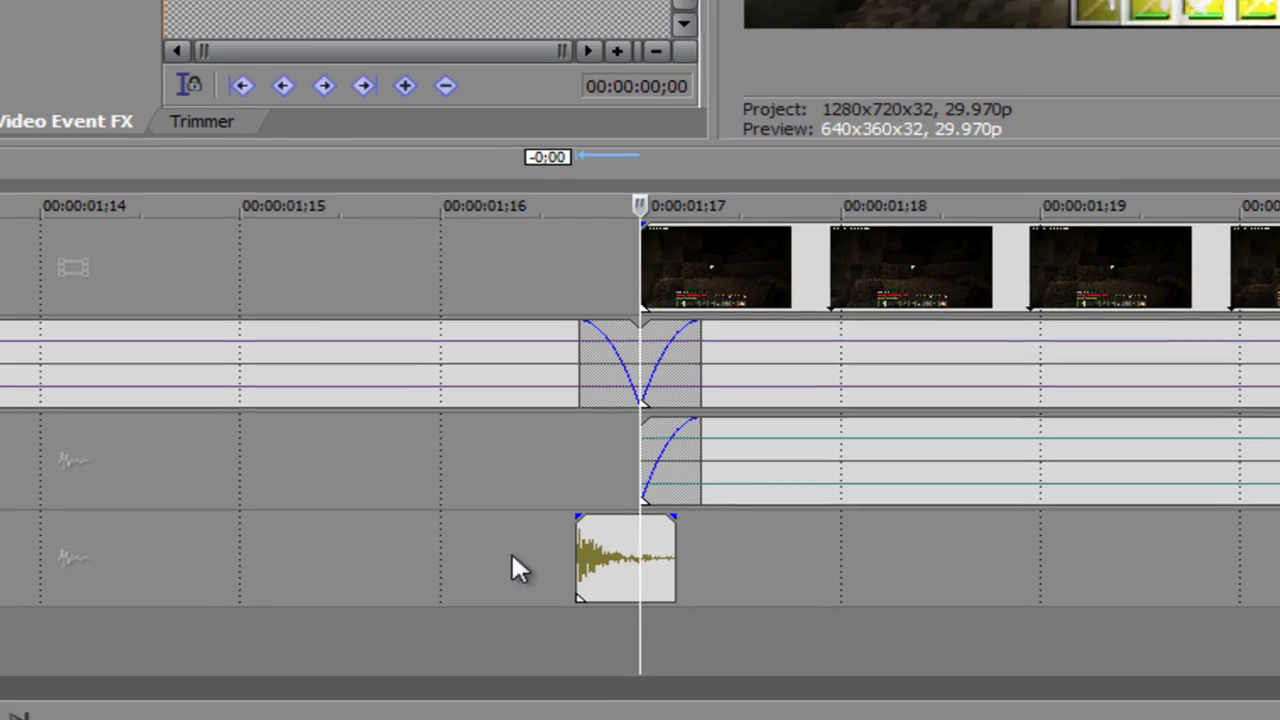
Select the range 00:00:01;12 to 00:00:01;22 around the shifted click sound and play it.
left_click_drag(511, 551, 934, 564)
left_click_drag(390, 610, 997, 600)
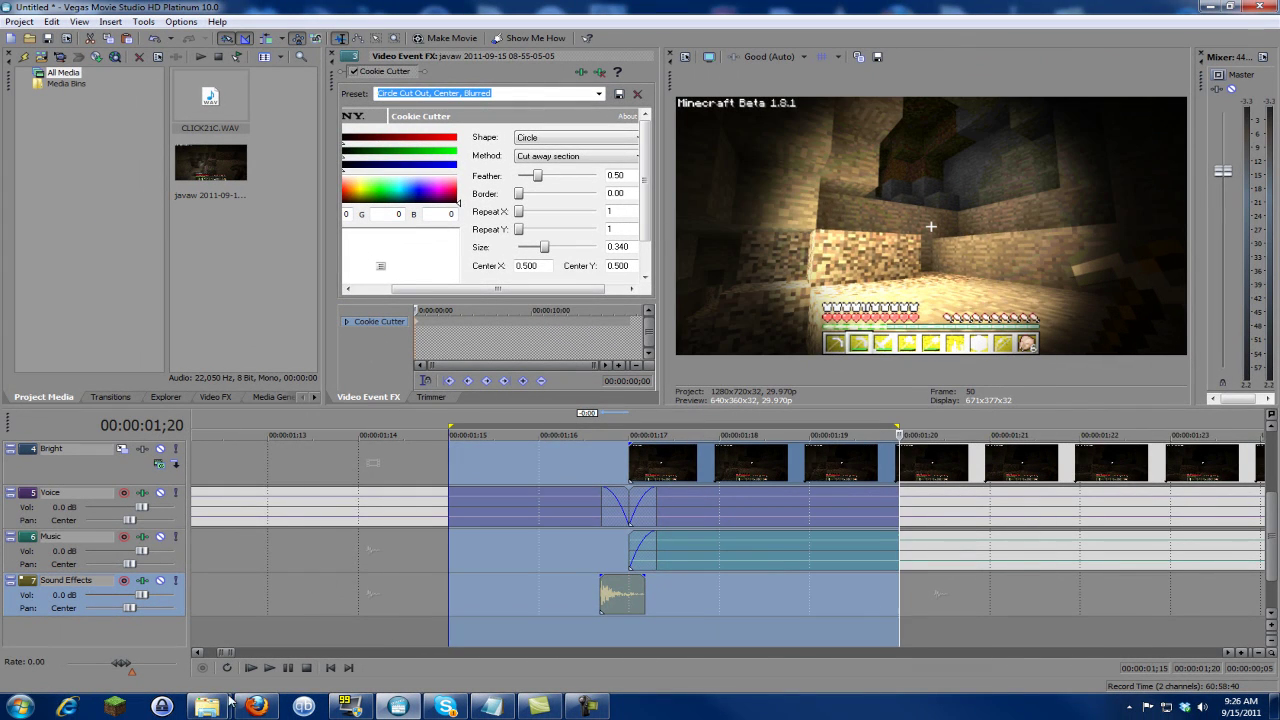
left_click_drag(212, 590, 1078, 605)
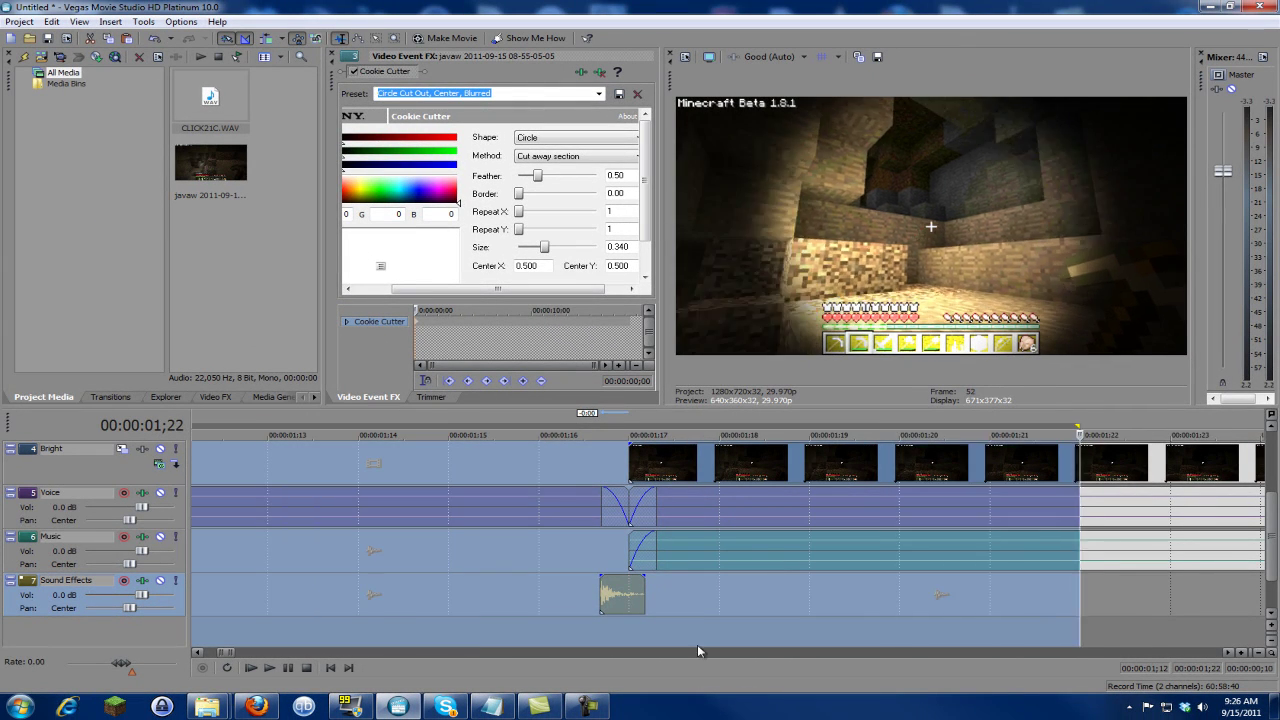
scroll(370, 608, "down", 3)
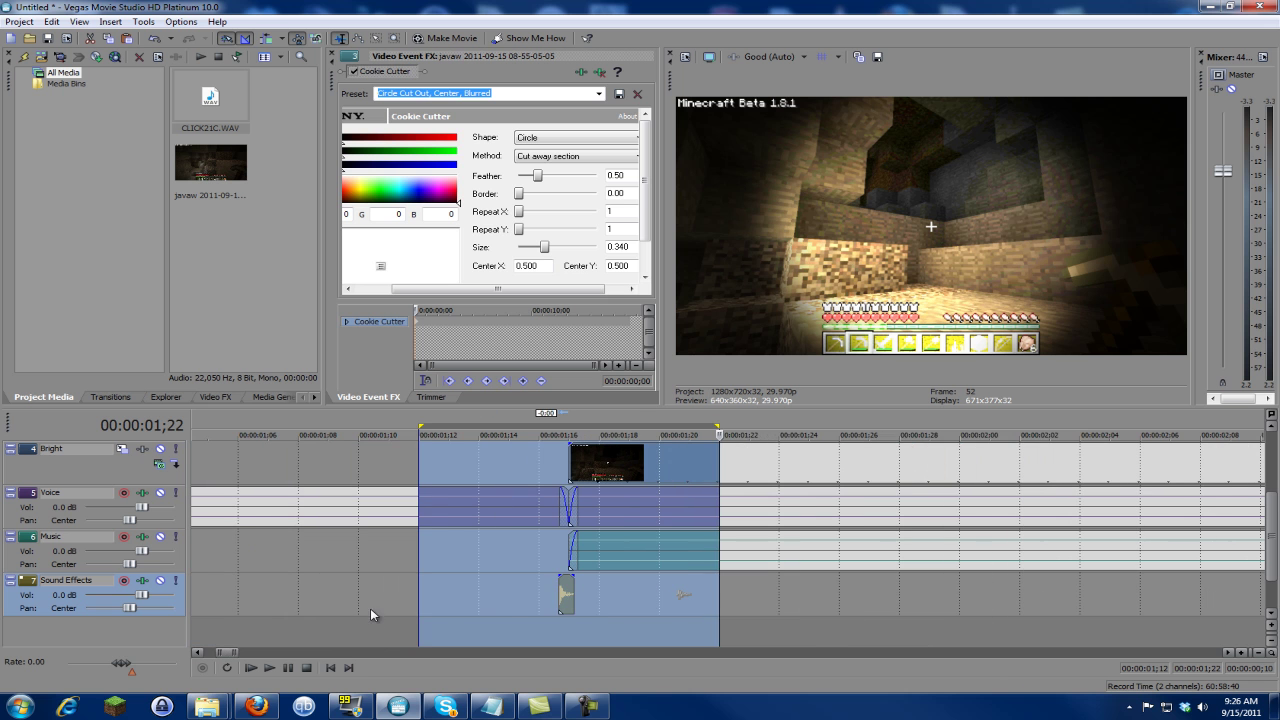
left_click(269, 668)
Place a second copy of CLICK21C.WAV on the Sound Effects track at the end of the dark segment, 00:00:20;01.
scroll(403, 589, "down", 8)
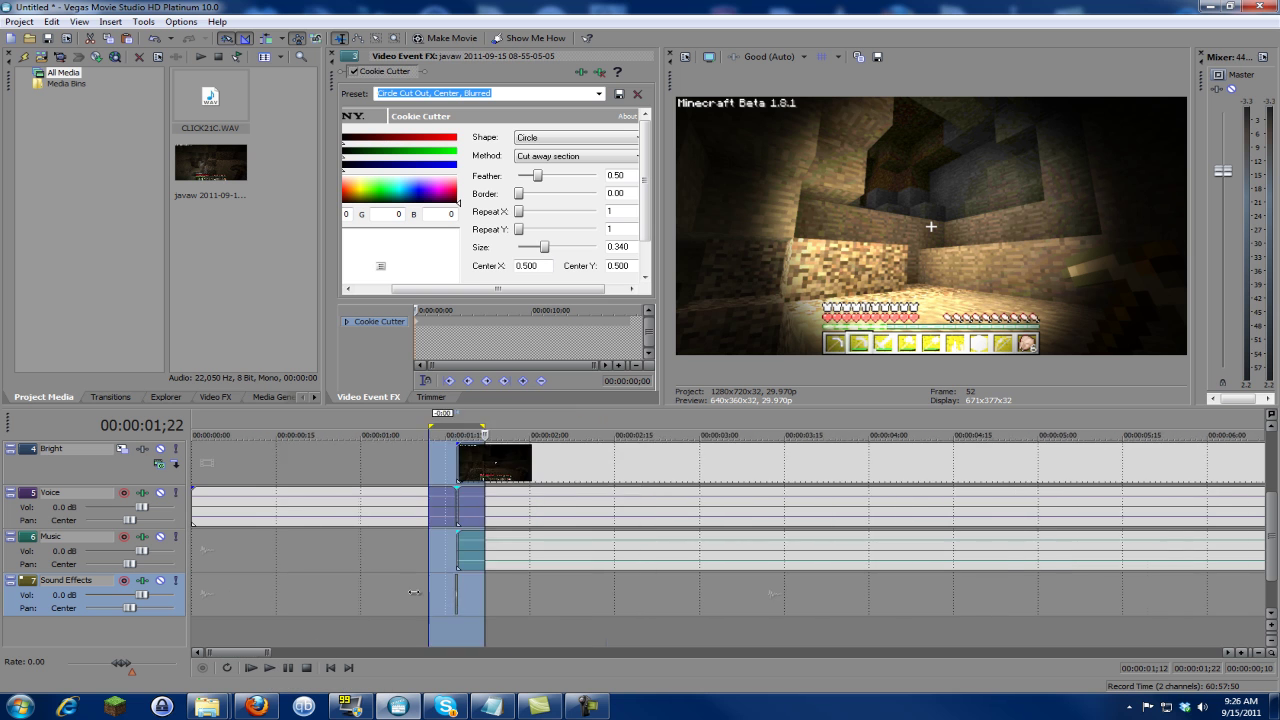
scroll(490, 607, "down", 2)
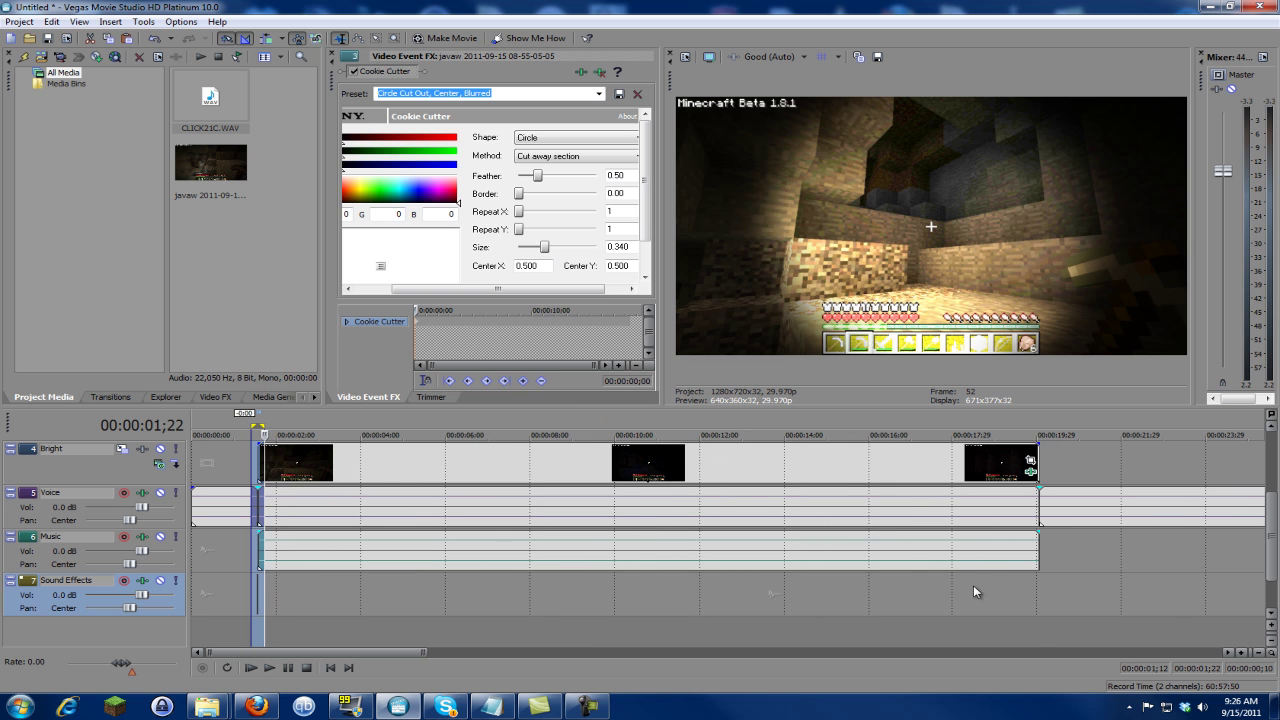
left_click(1047, 598)
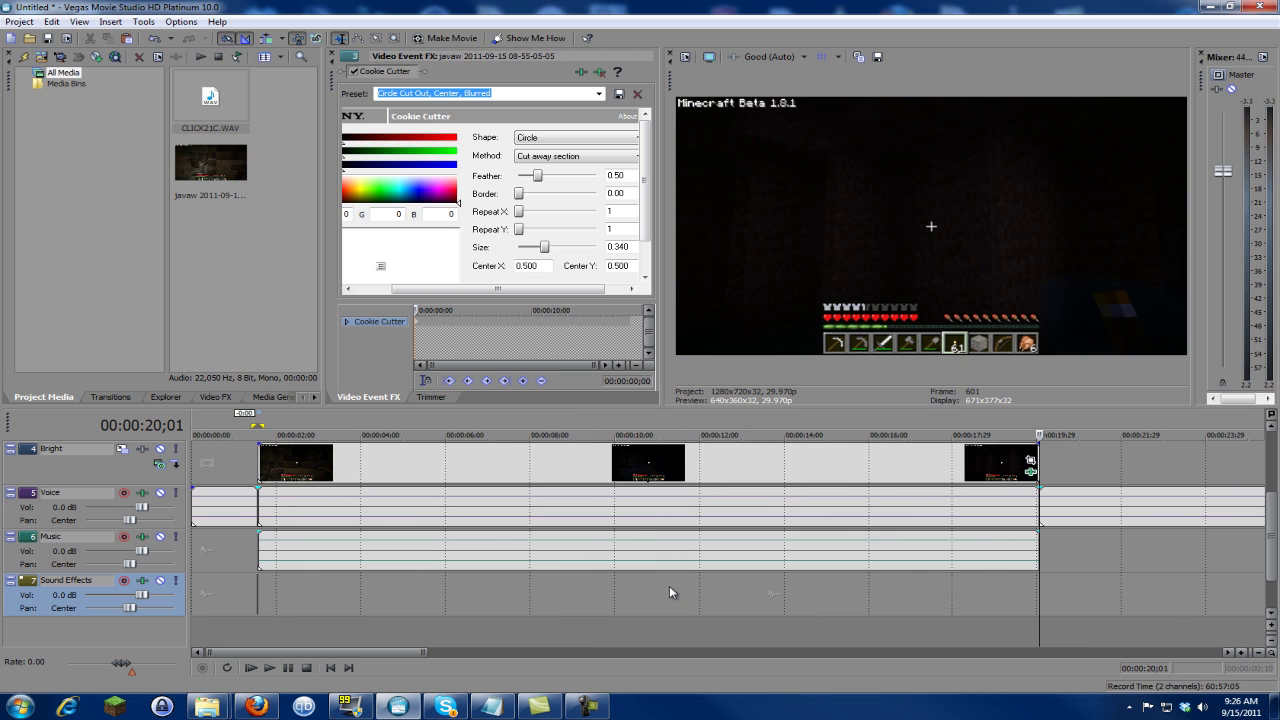
left_click_drag(207, 122, 1052, 613)
scroll(1048, 596, "up", 3)
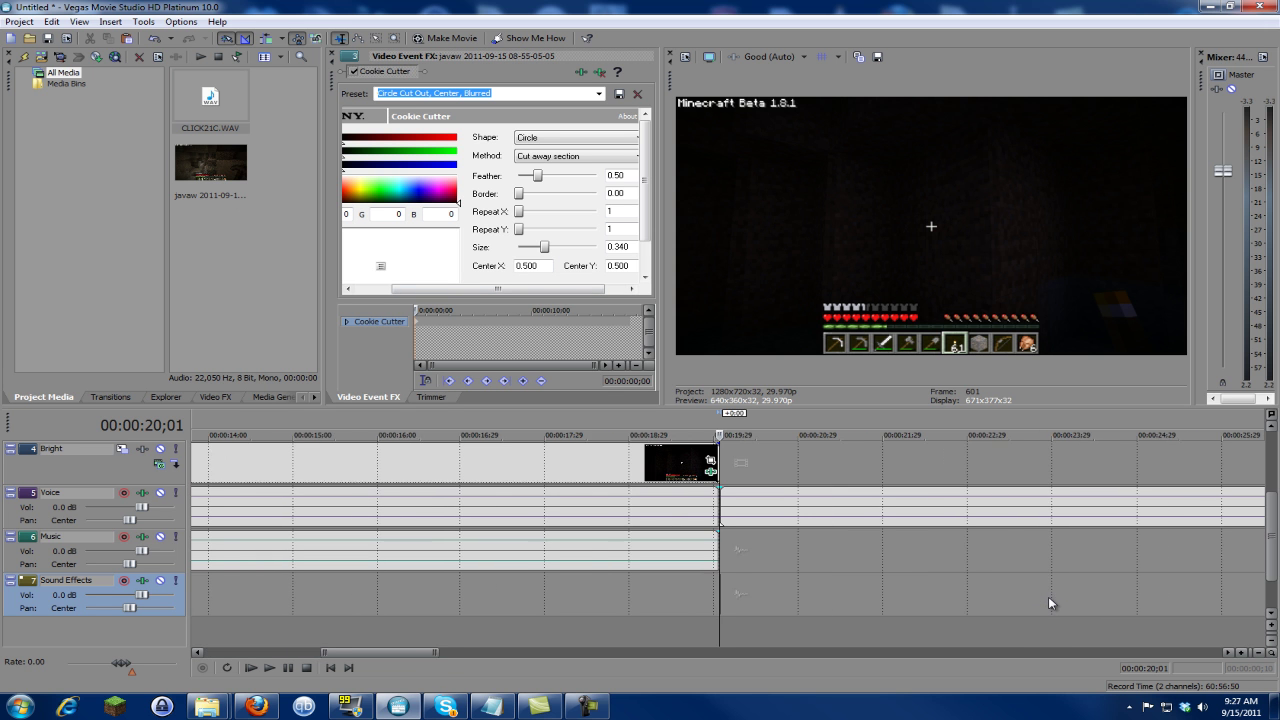
Shift the second click sound slightly earlier so it finishes at the end of the dark segment.
scroll(748, 580, "up", 6)
left_click_drag(743, 596, 711, 599)
left_click_drag(658, 487, 669, 489)
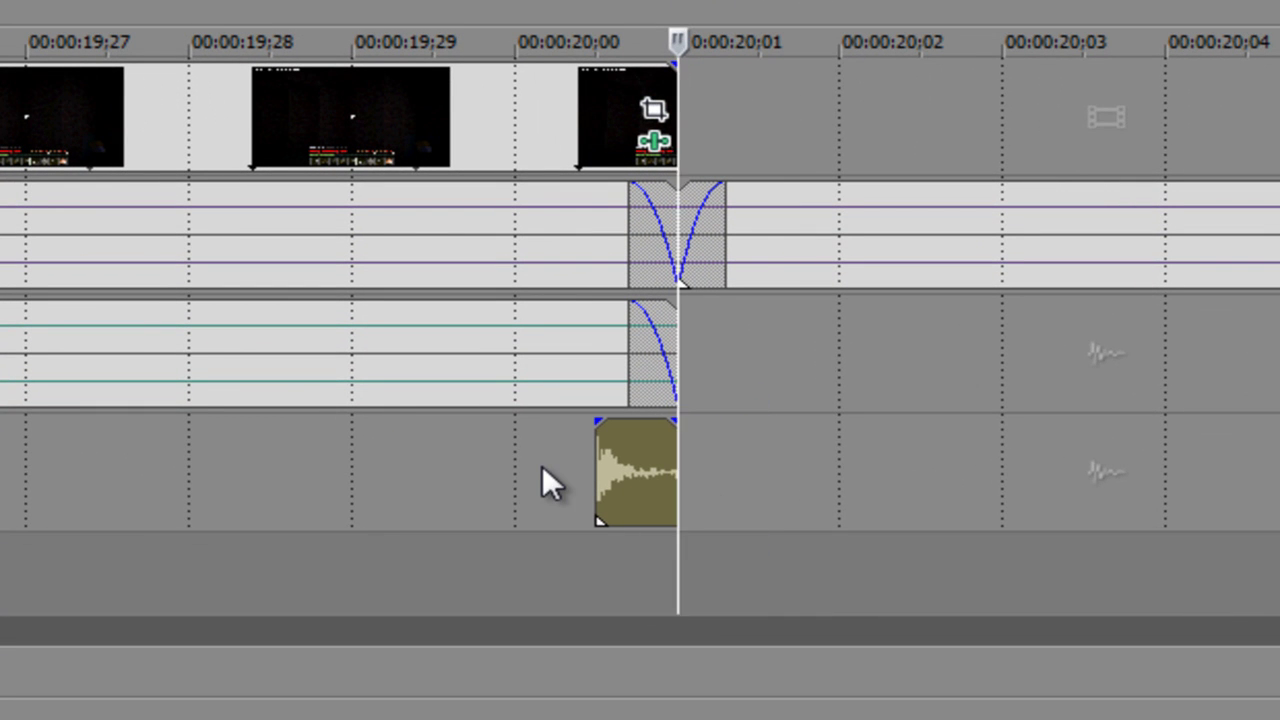
left_click(545, 467)
Select the range 00:00:19;18 to 00:00:20;13 around the second click sound and play it.
scroll(385, 417, "down", 8)
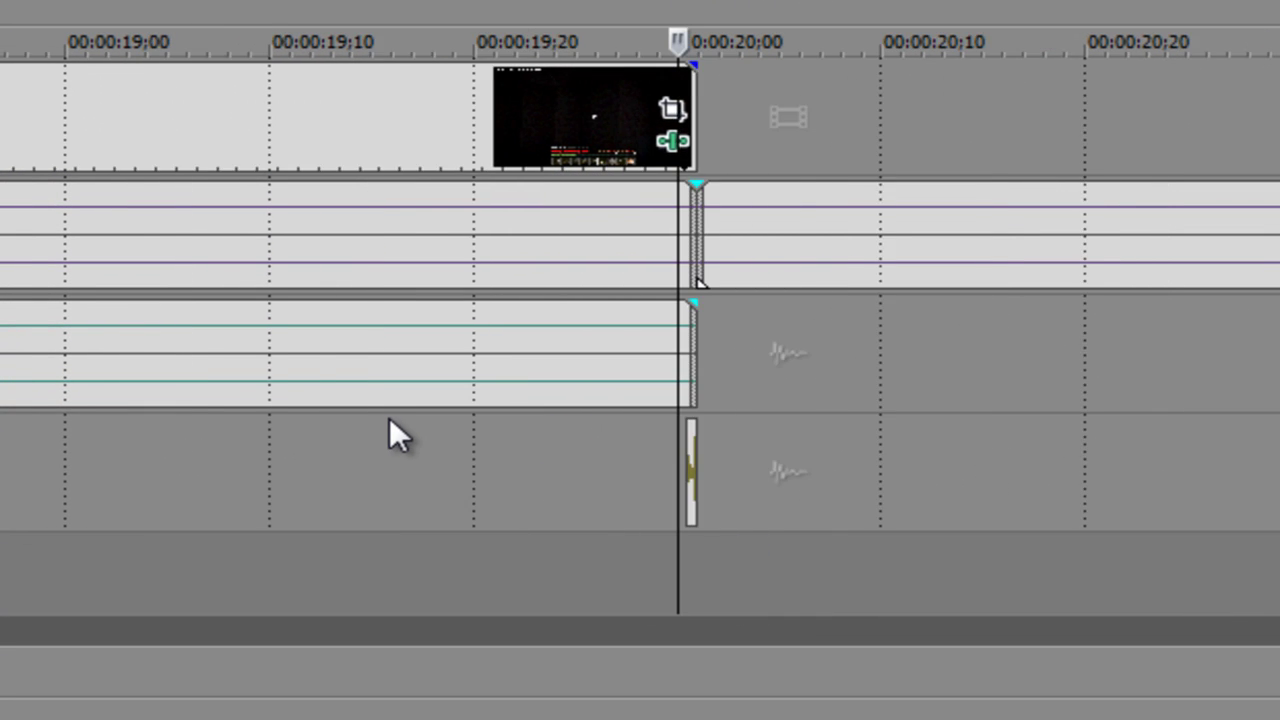
scroll(389, 430, "down", 3)
left_click_drag(746, 470, 710, 482)
left_click(638, 480)
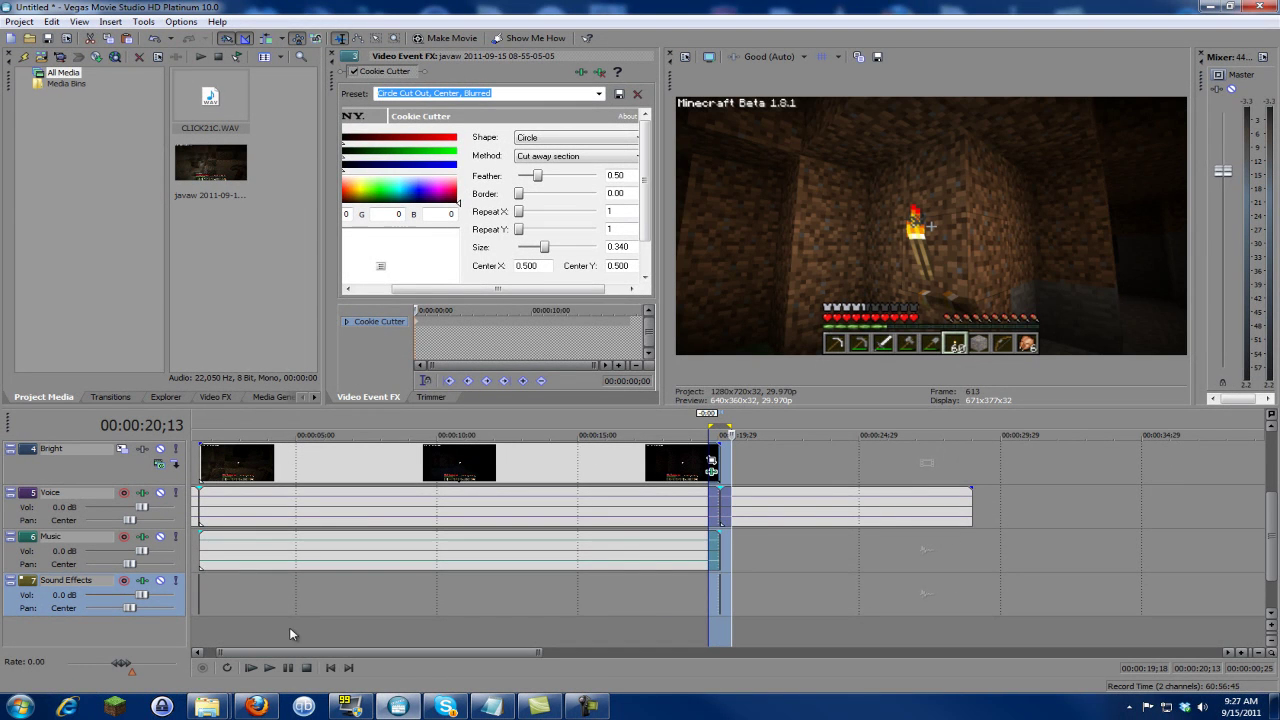
key("space")
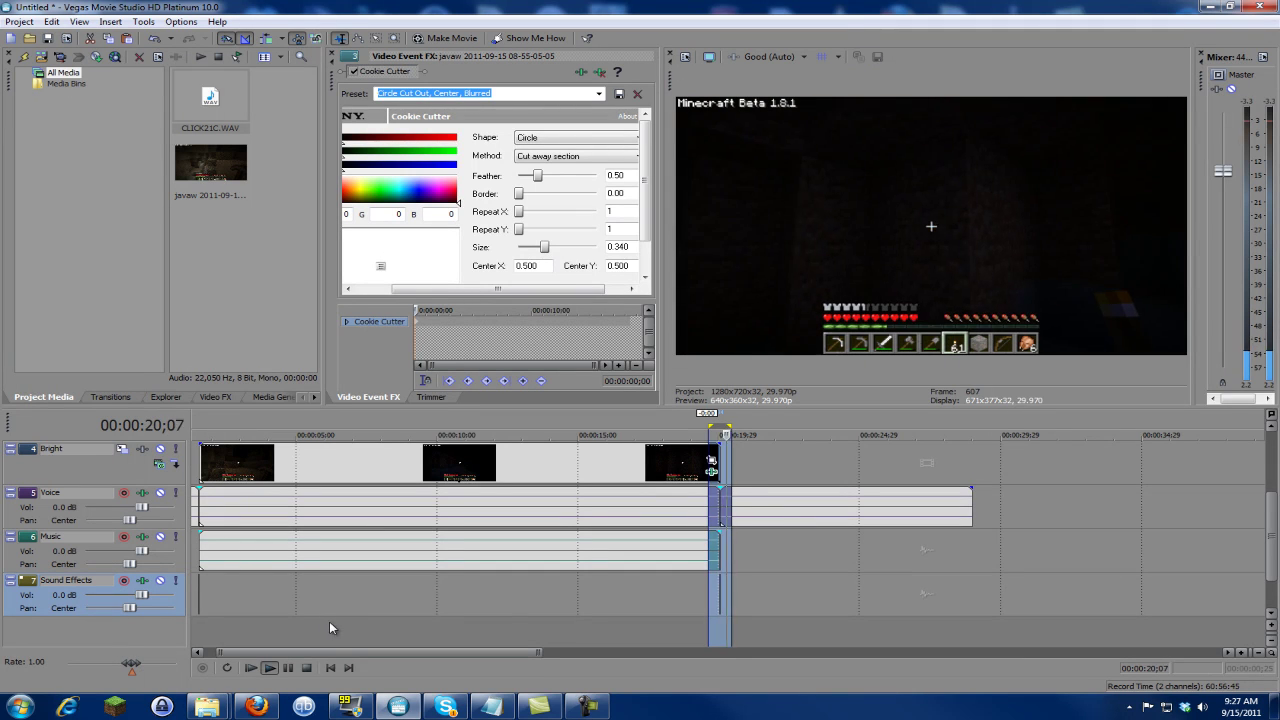
Clear the time selection, return to the beginning of the project and play the complete flashlight sequence.
left_click_drag(414, 584, 848, 582)
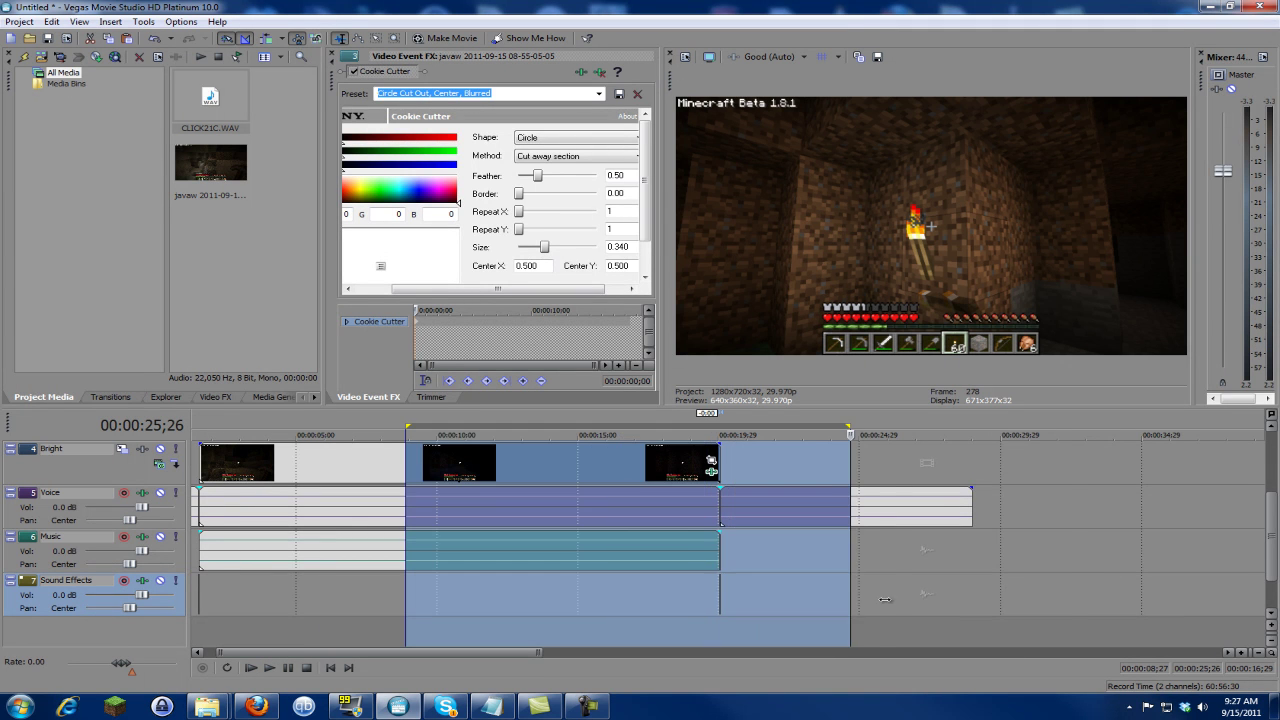
scroll(839, 580, "down", 3)
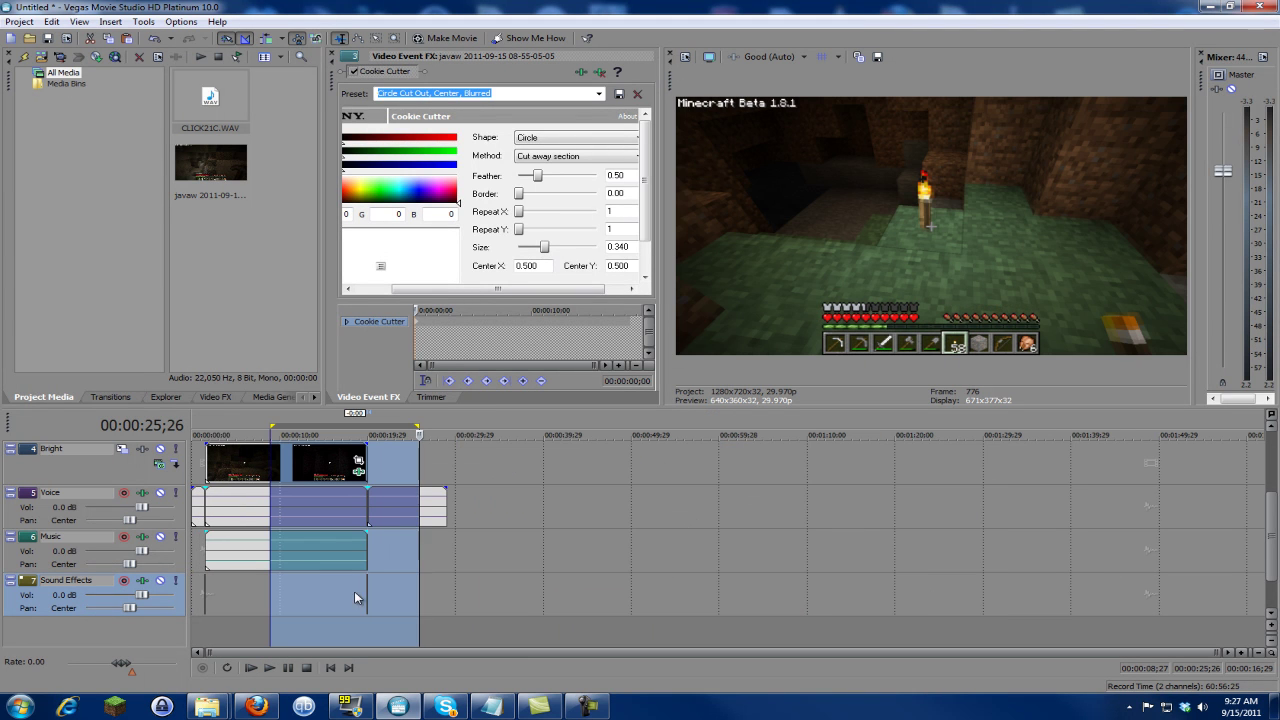
left_click(450, 596)
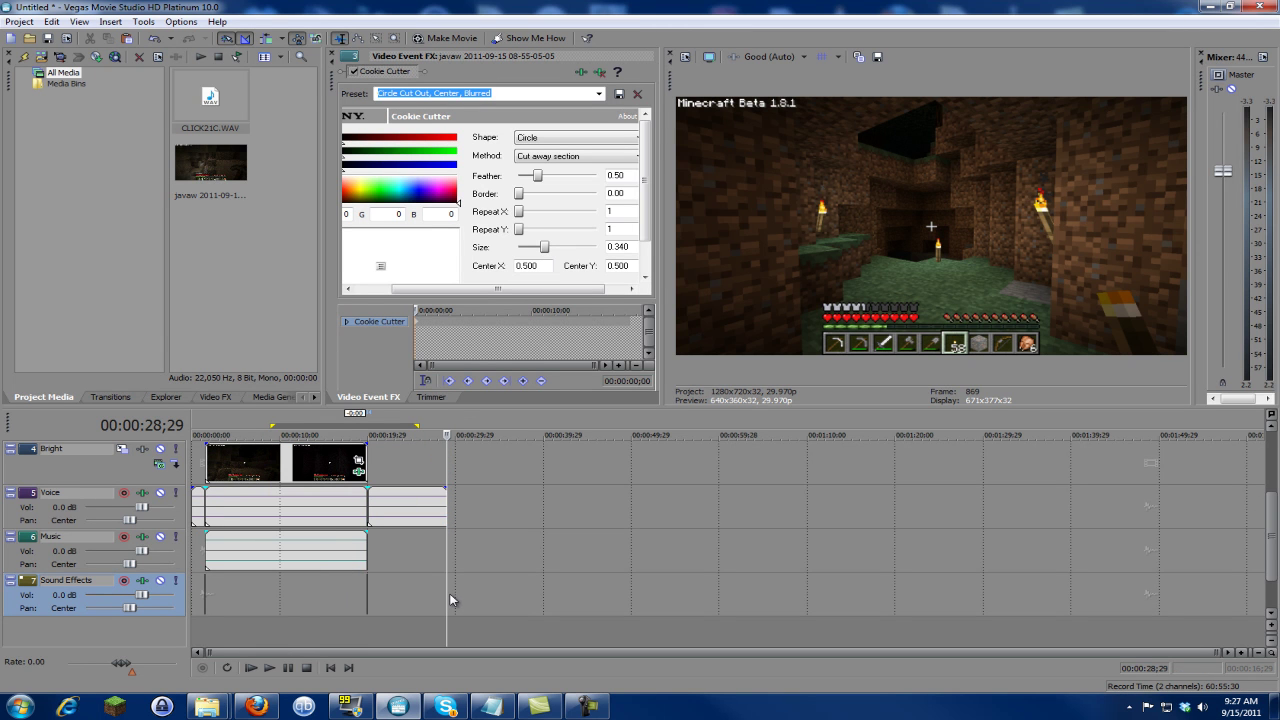
left_click_drag(450, 600, 30, 616)
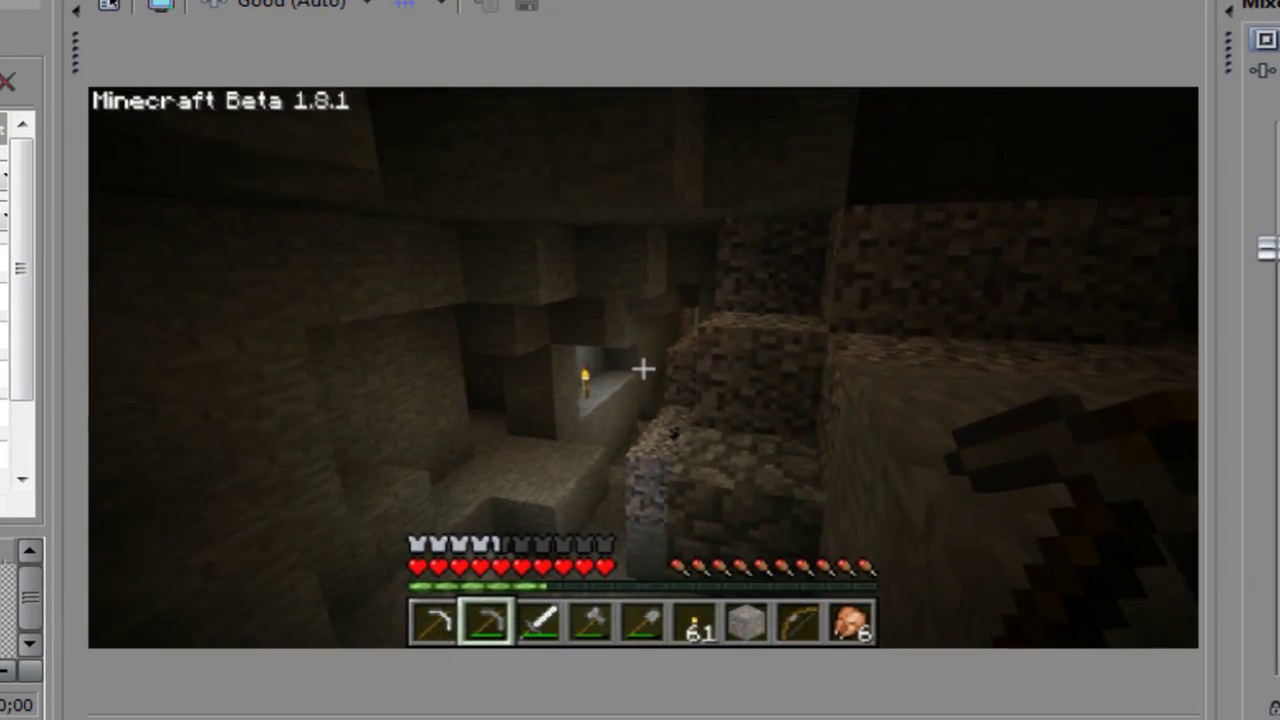
key("space")
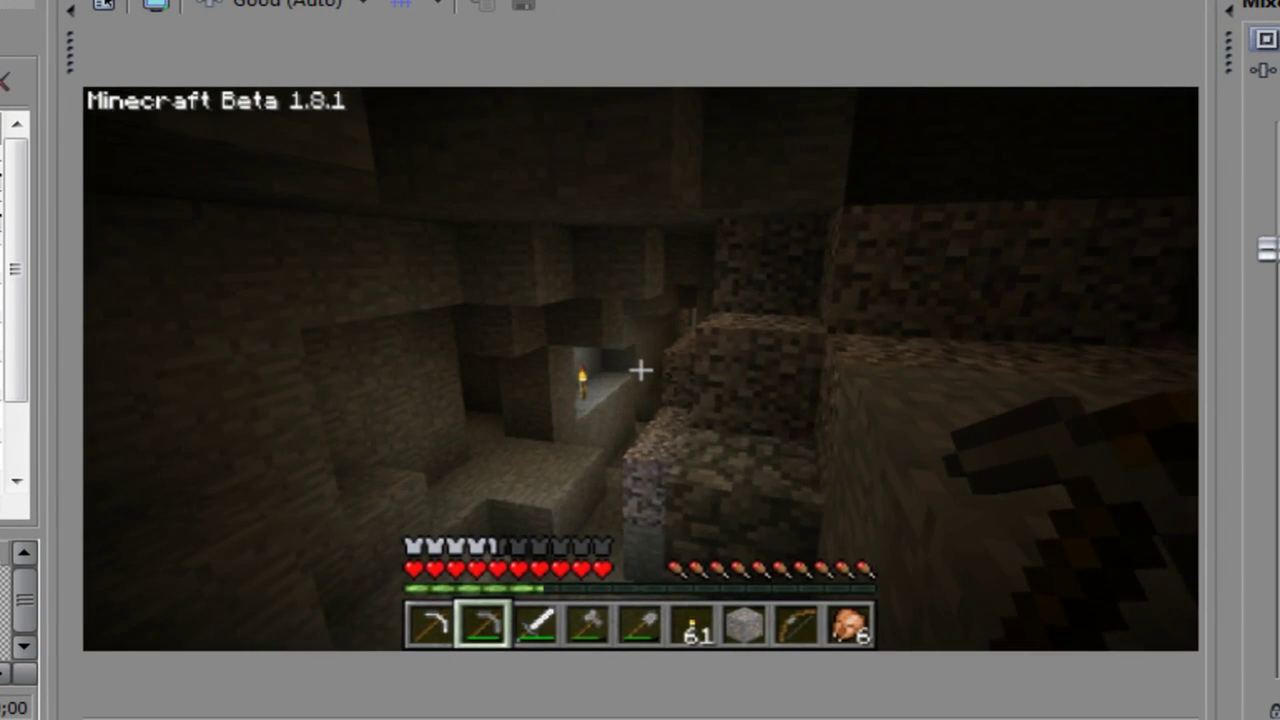